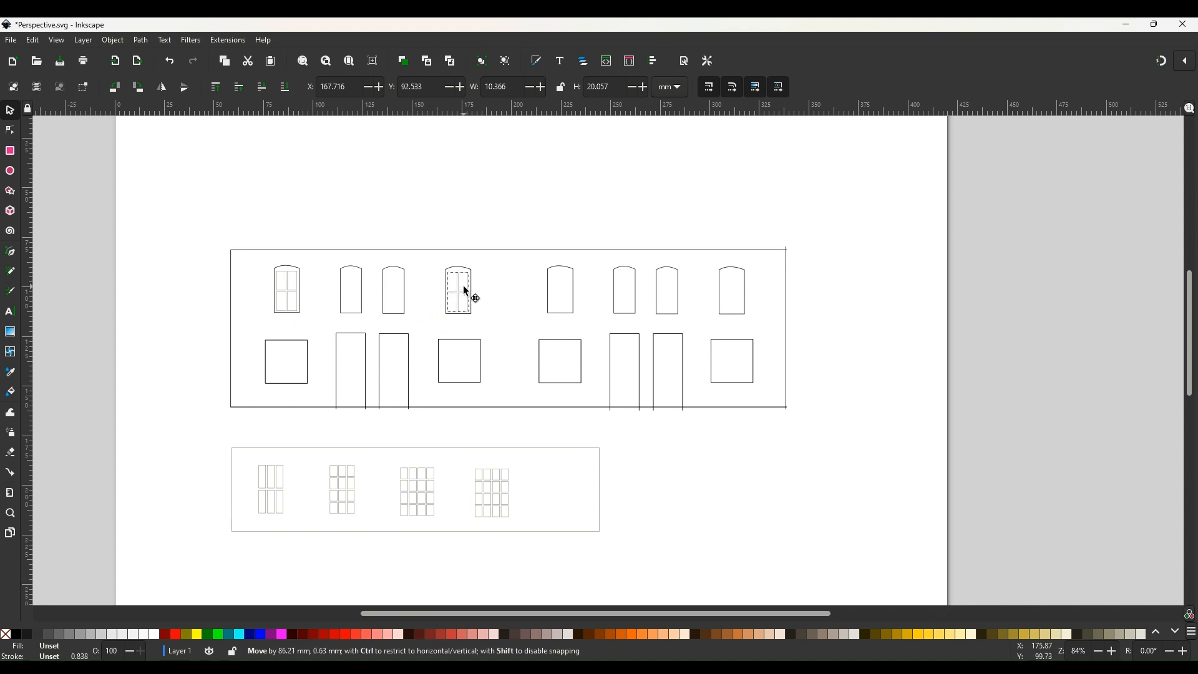
Duplicate the window pane grid on the fourth upper window and move the copy onto the fifth upper window.
right_click(465, 287)
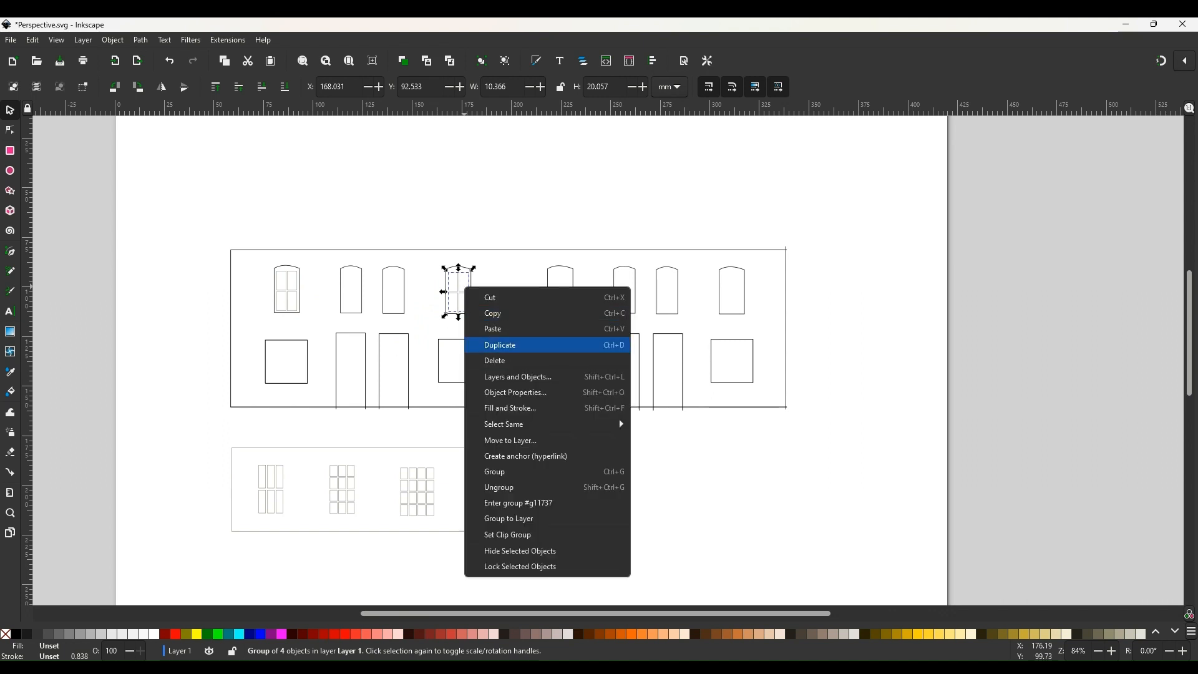
left_click(499, 345)
left_click_drag(460, 286, 564, 284)
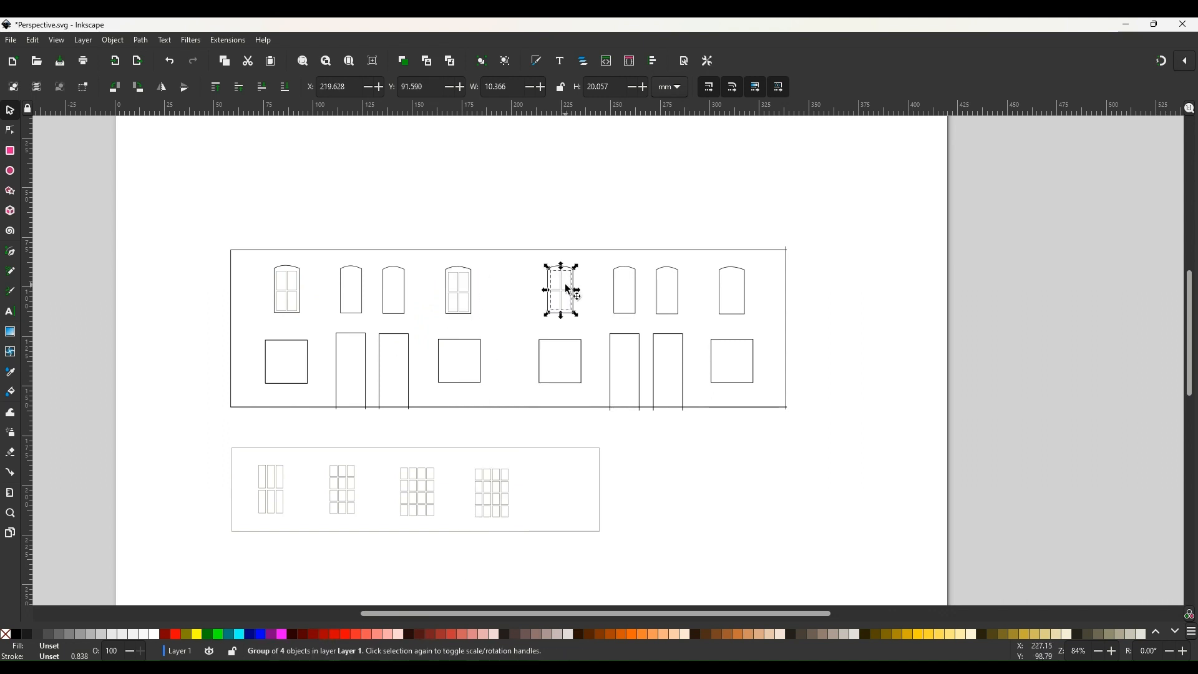
Duplicate the first upper window's pane grid and place the copy onto the second upper window.
left_click(294, 294)
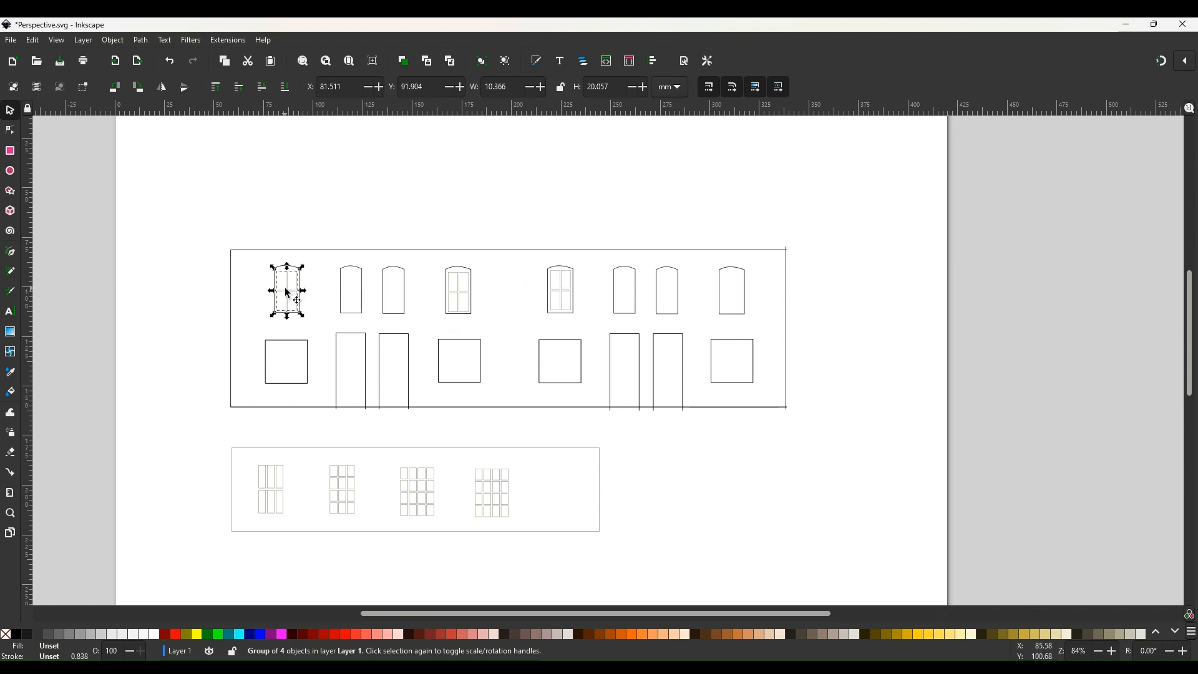
right_click(288, 295)
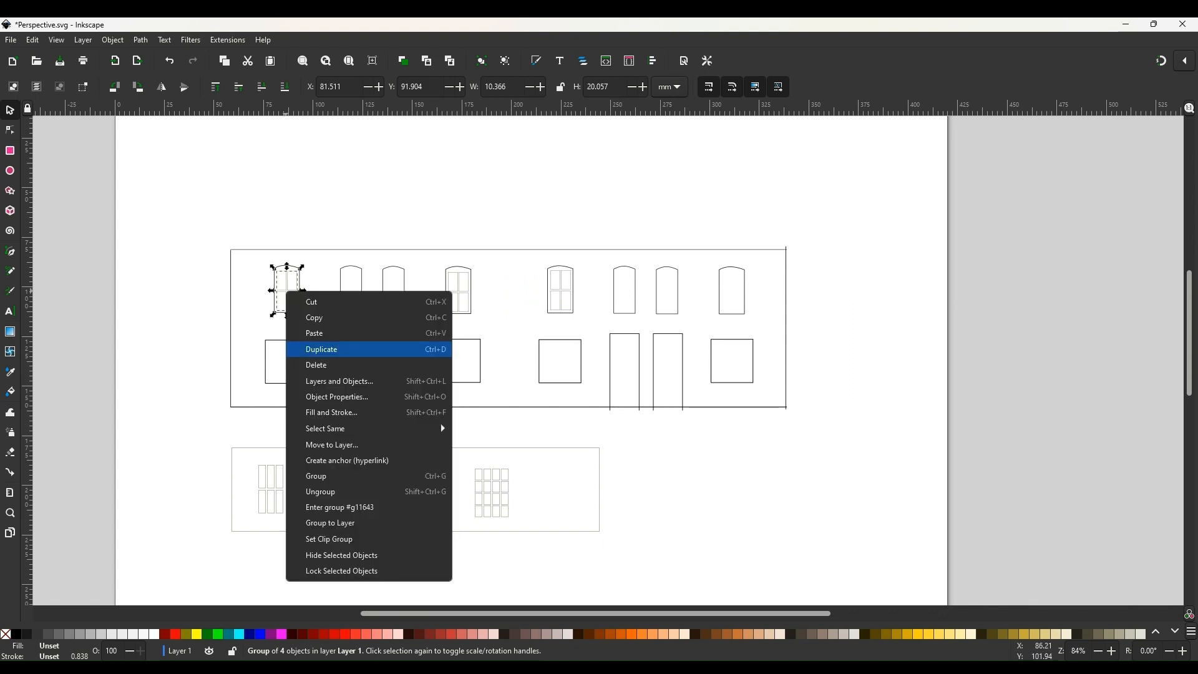
left_click(349, 348)
left_click_drag(297, 298, 365, 290)
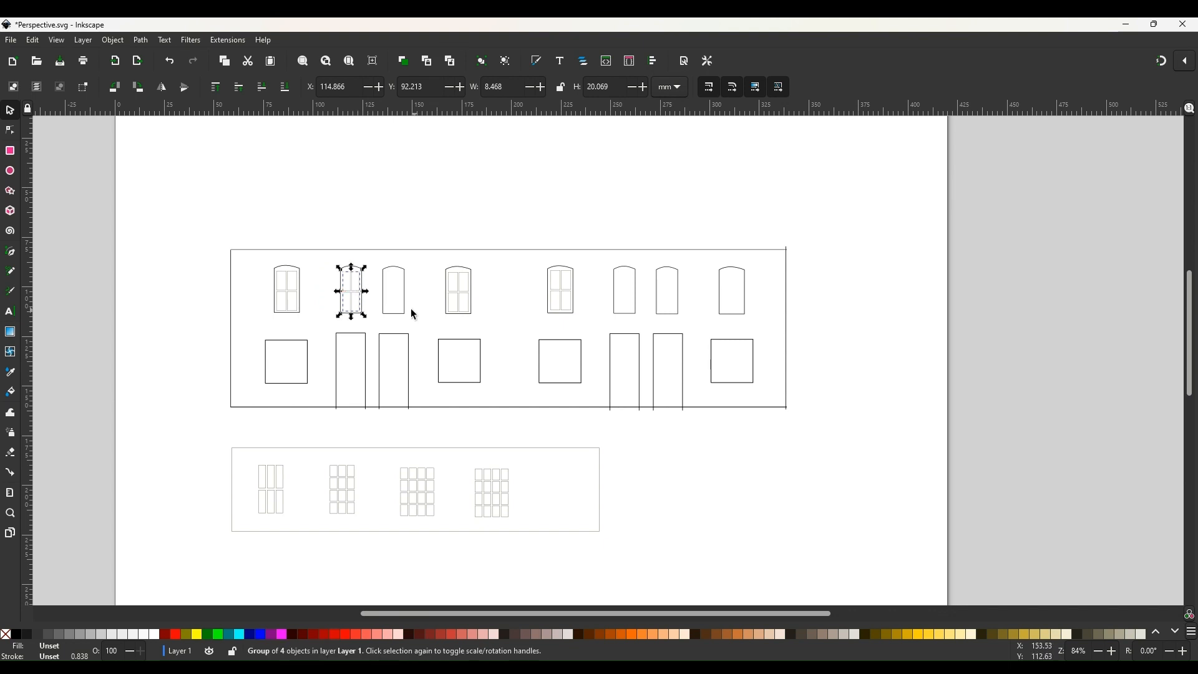
Duplicate the second window's pane grid and place the copy onto the third upper window.
left_click(359, 292)
right_click(359, 292)
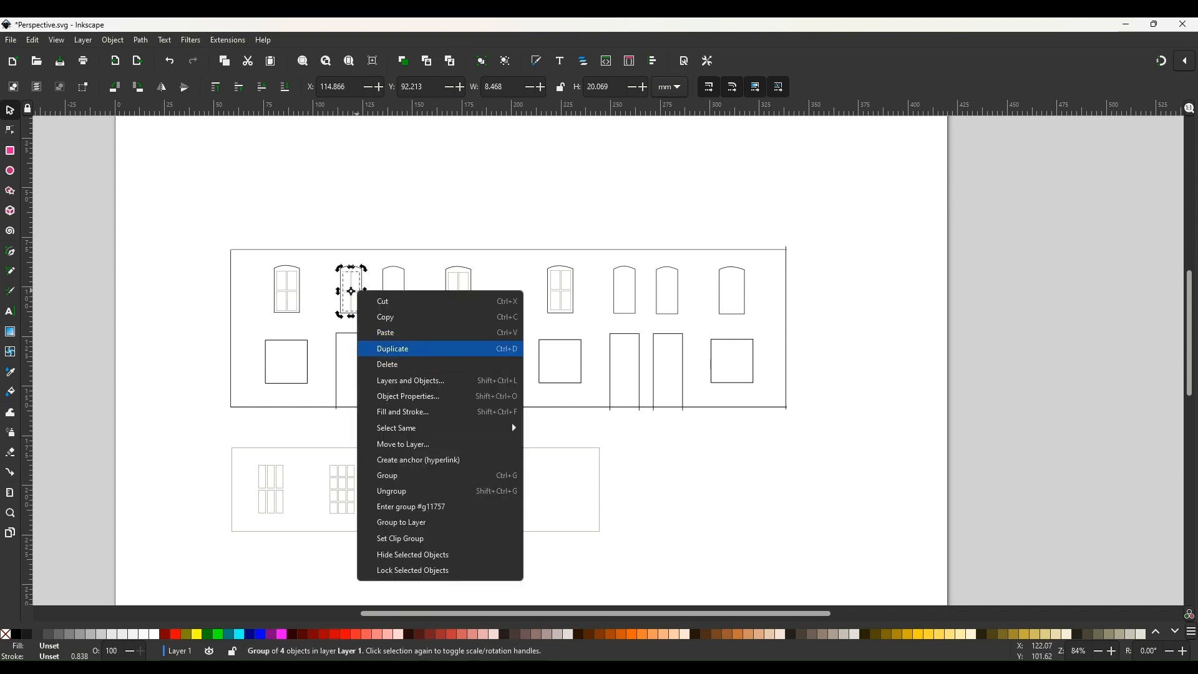
left_click(399, 348)
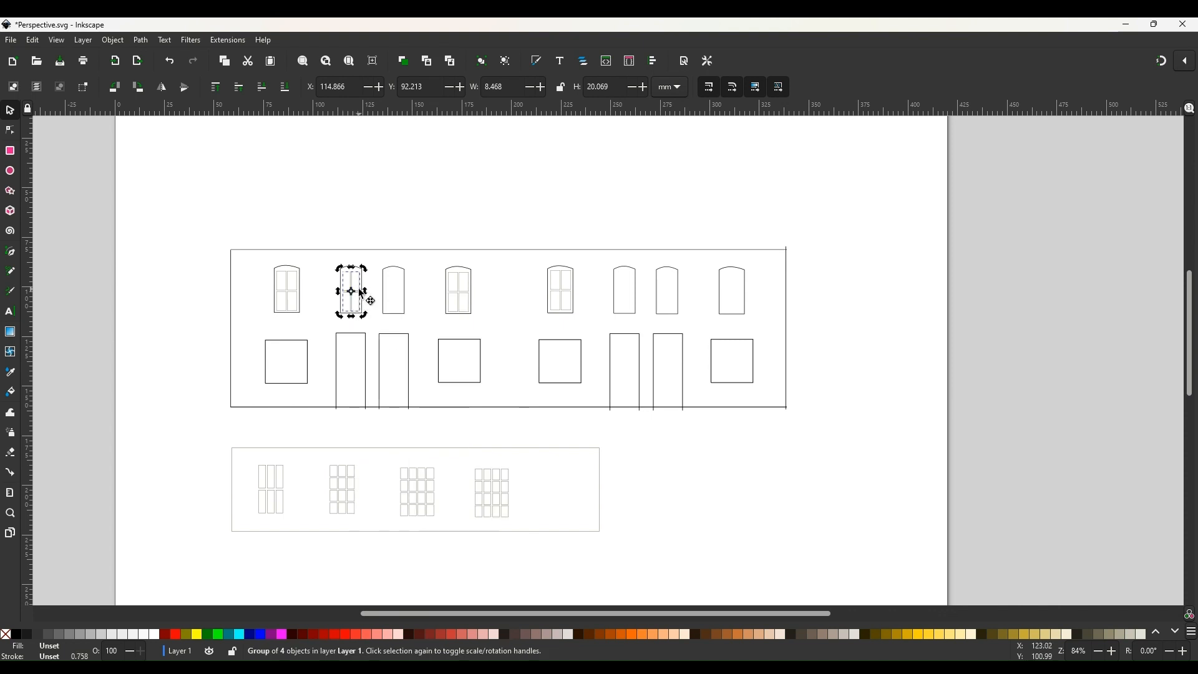
left_click_drag(360, 291, 404, 294)
left_click(403, 287)
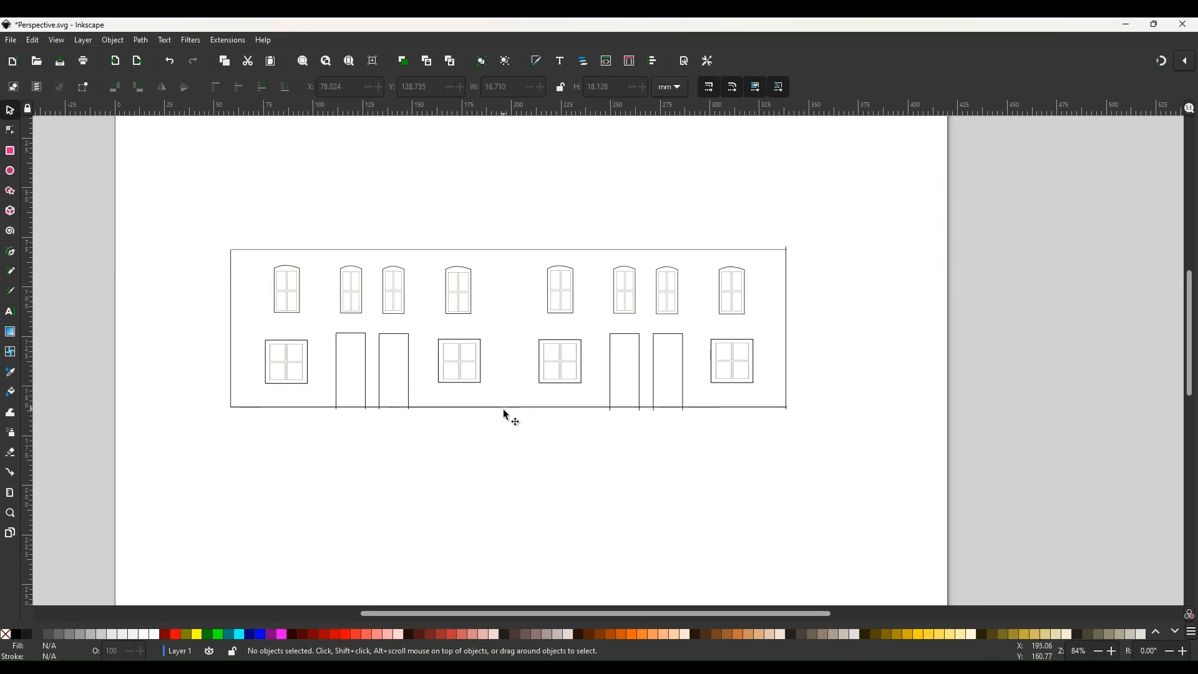
Move the facade outline down out of the way and group all twelve window pane grids together.
left_click_drag(506, 415, 506, 572)
left_click_drag(216, 240, 785, 390)
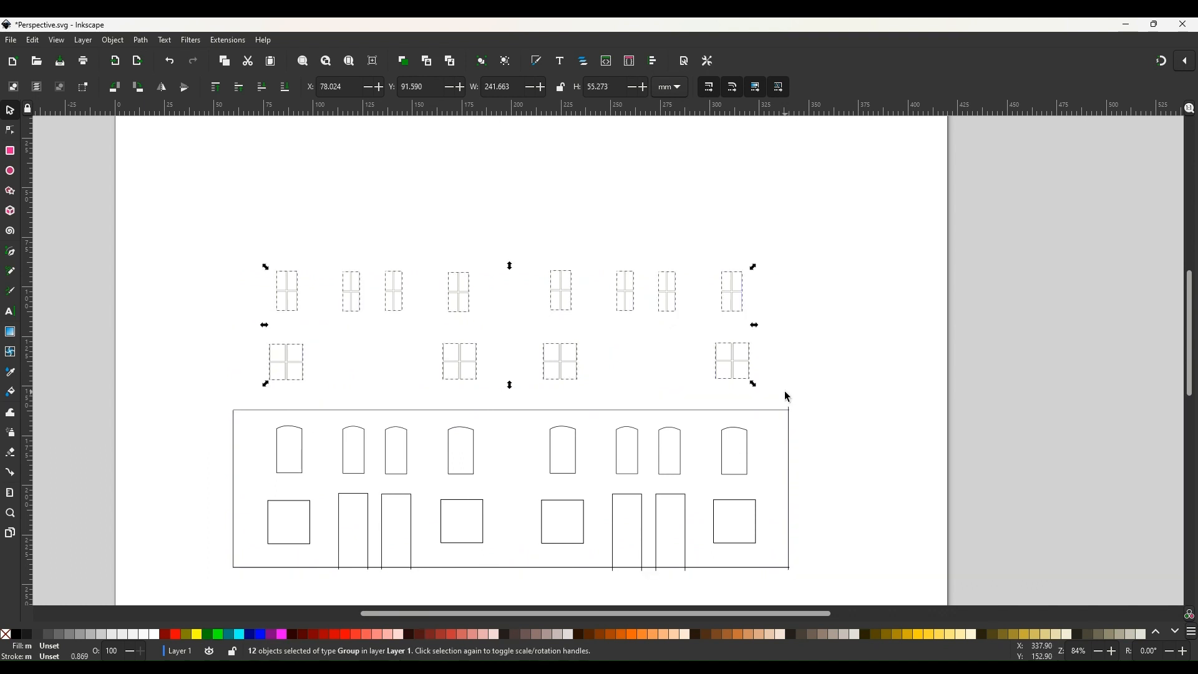
left_click(112, 41)
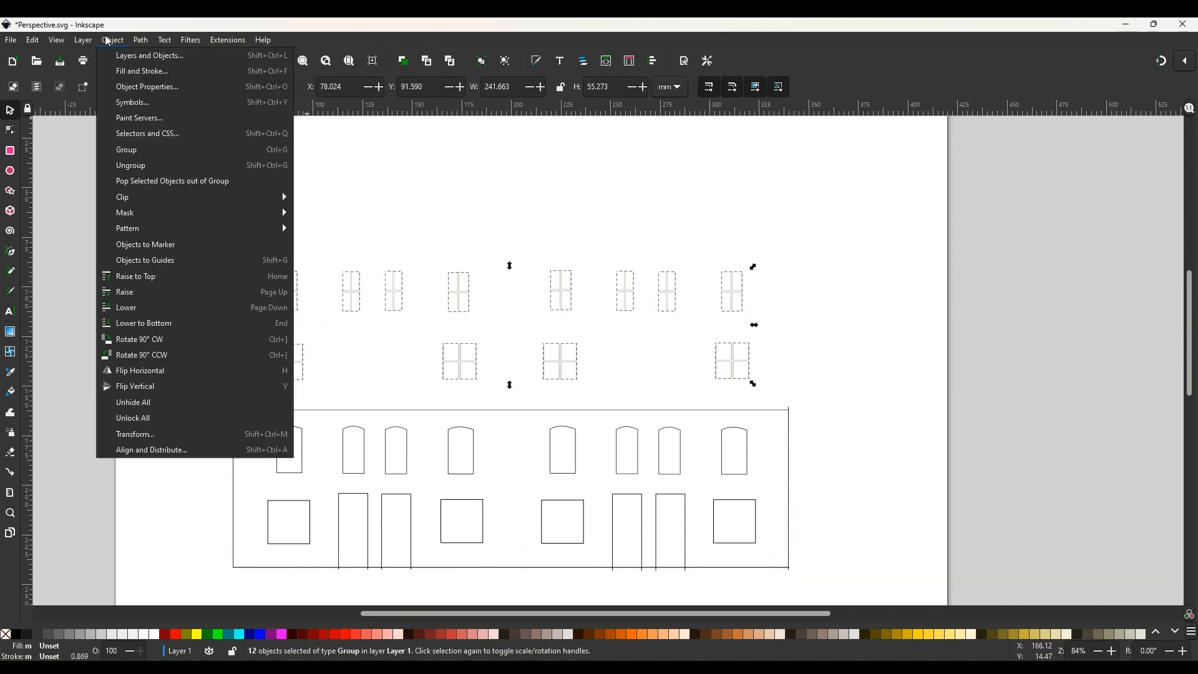
left_click(187, 149)
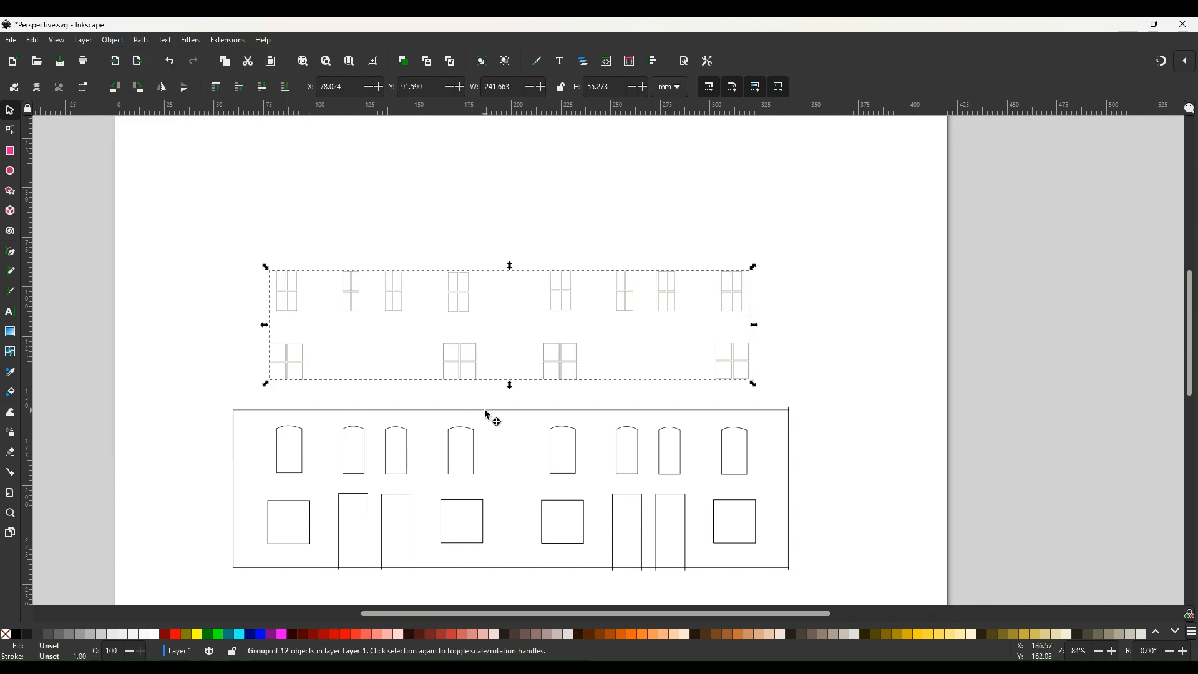
Move the facade back up under the pane group, then select both and group them together.
left_click_drag(478, 410, 481, 252)
left_click(405, 509)
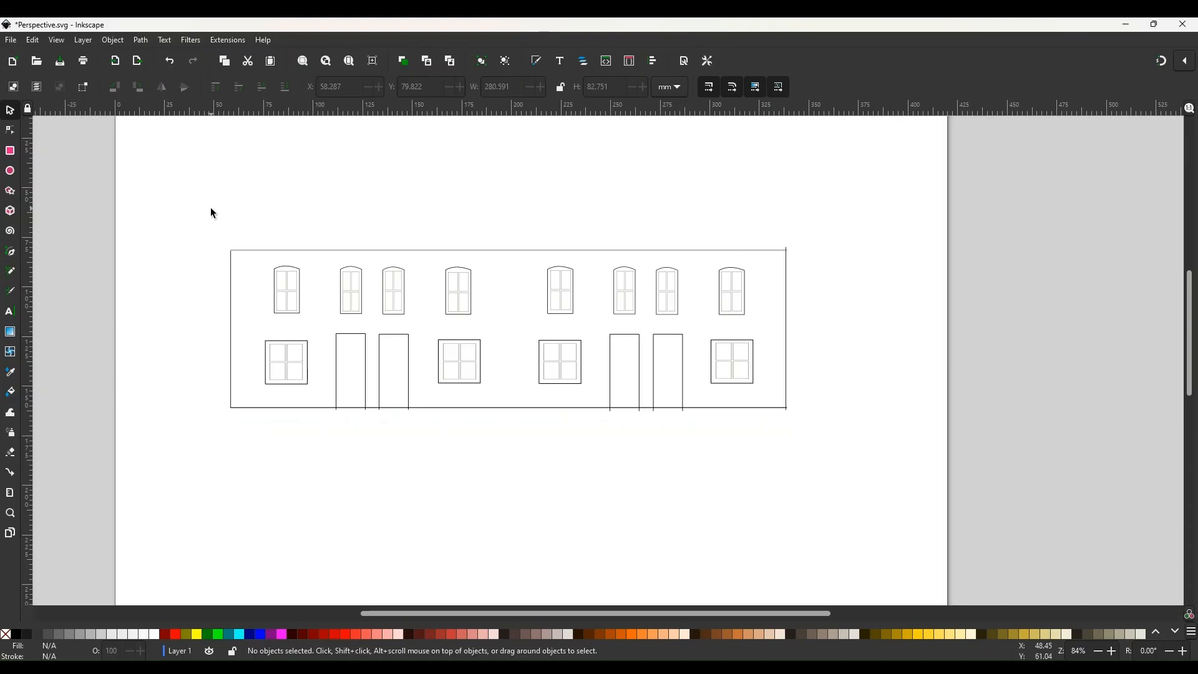
left_click_drag(199, 213, 835, 481)
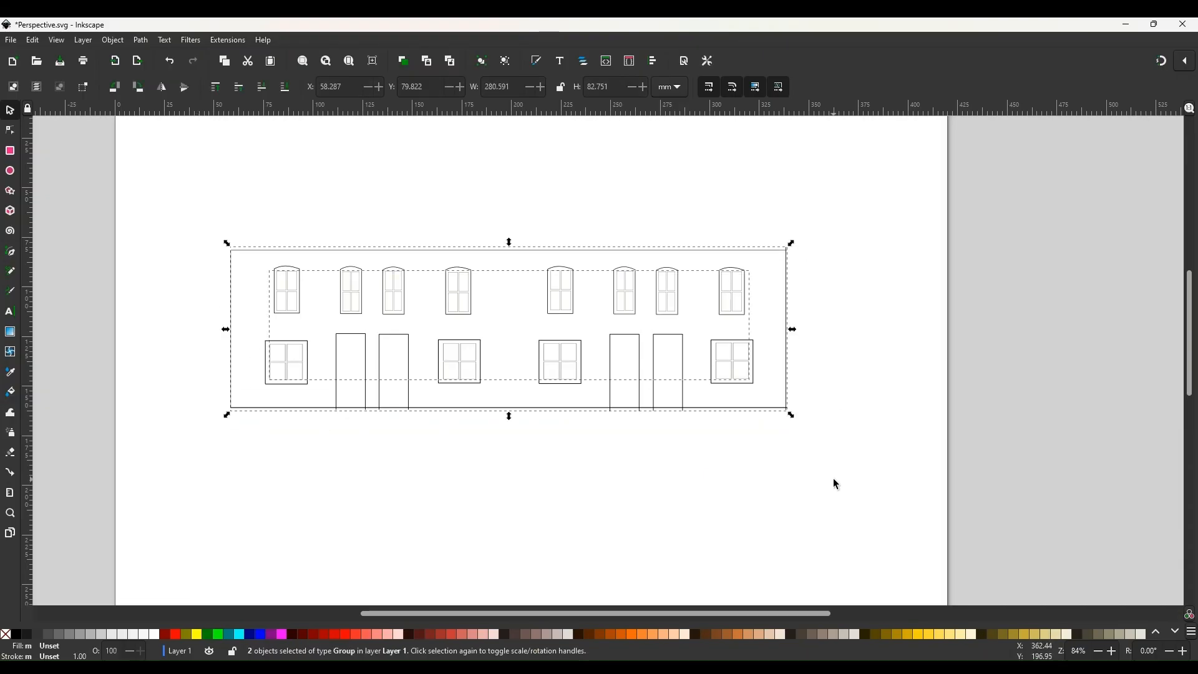
left_click(111, 41)
left_click(125, 151)
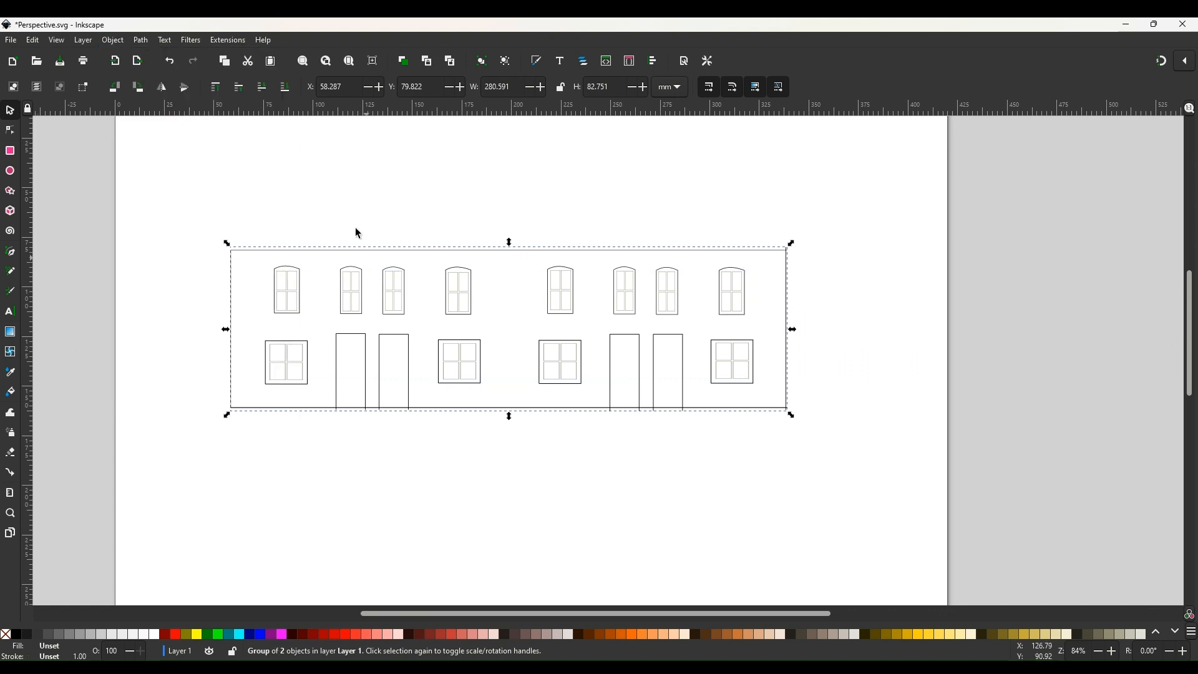
Convert the grouped facade to a path with Object to Path.
left_click(141, 41)
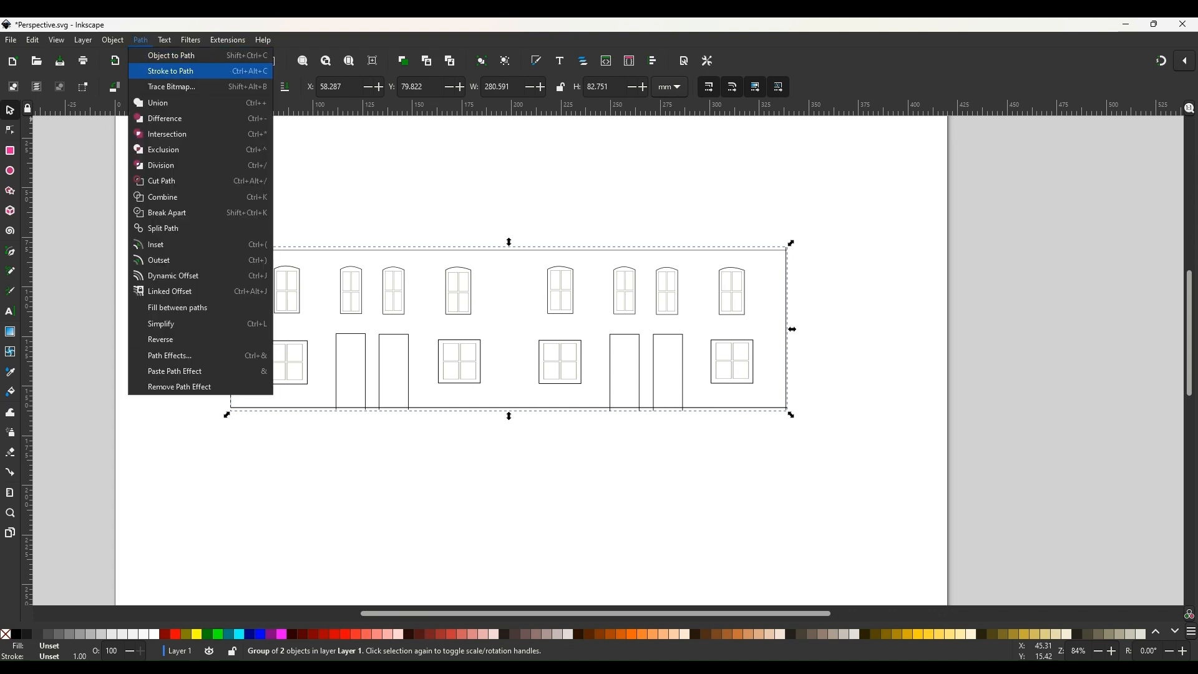
left_click(168, 56)
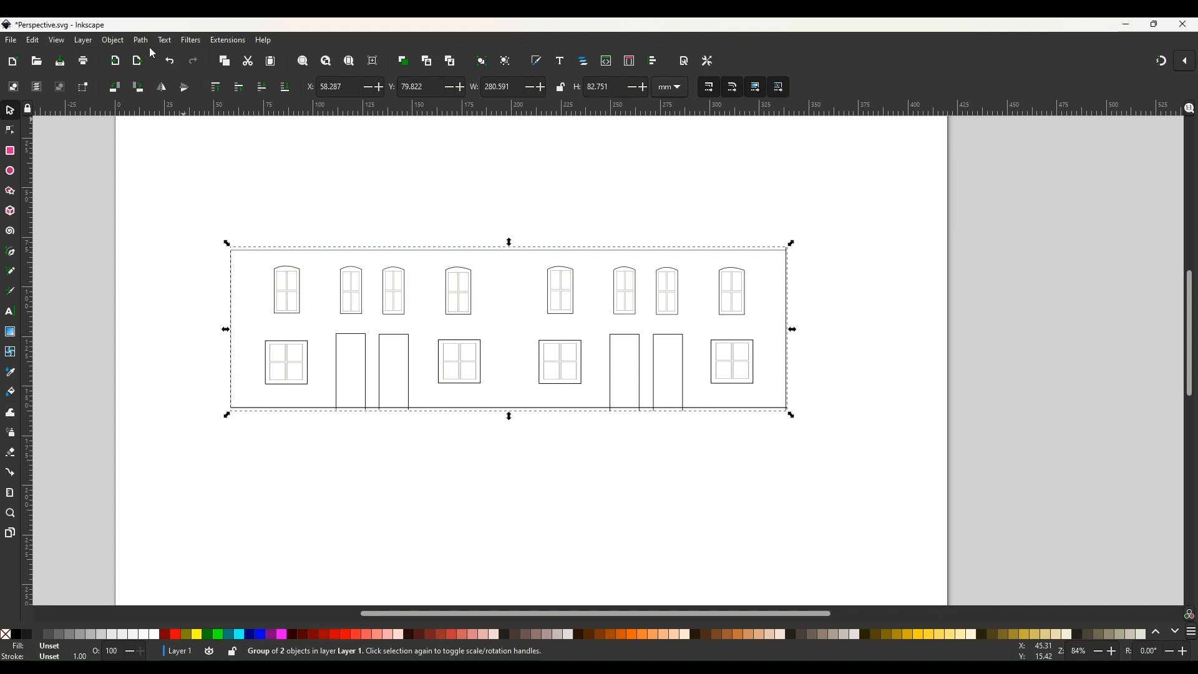
Open Path Effects, apply Perspective/Envelope, and enable Mirror movements in horizontal.
left_click(140, 41)
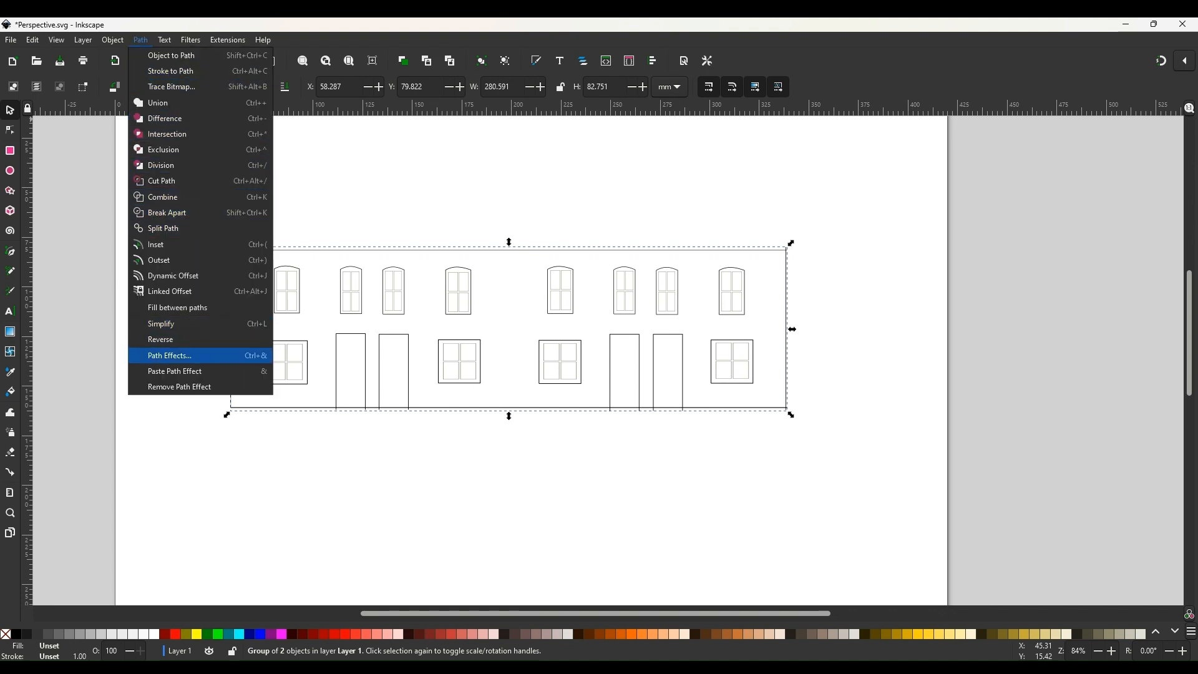
left_click(156, 357)
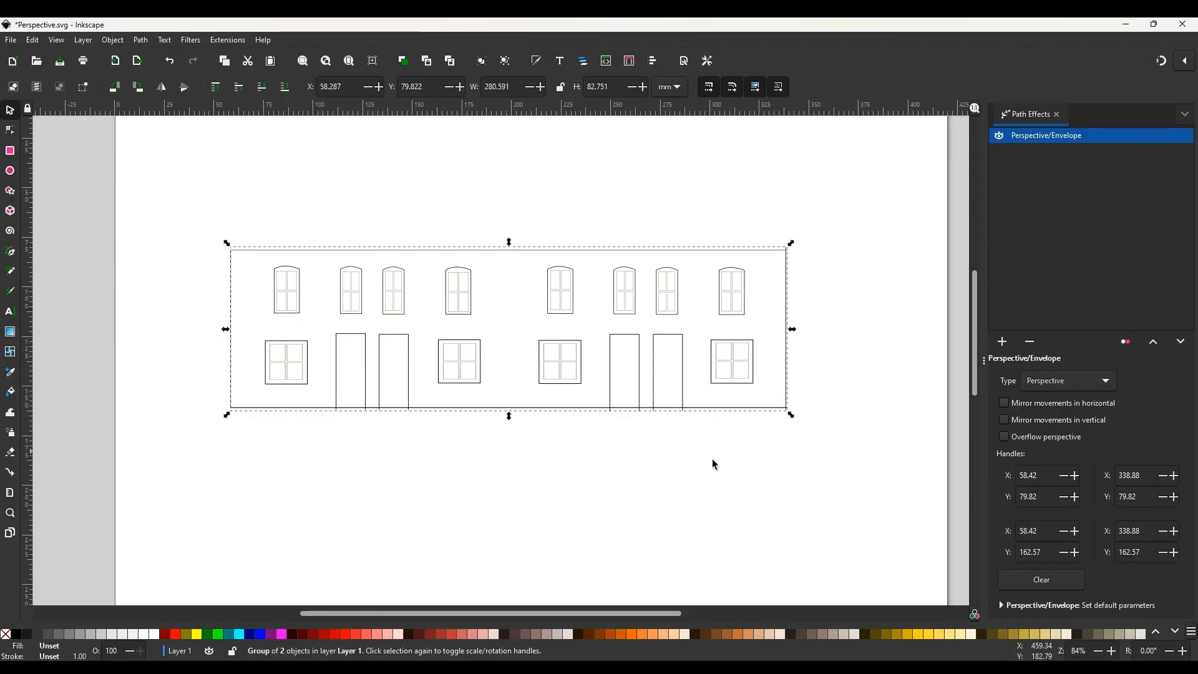
left_click(1005, 403)
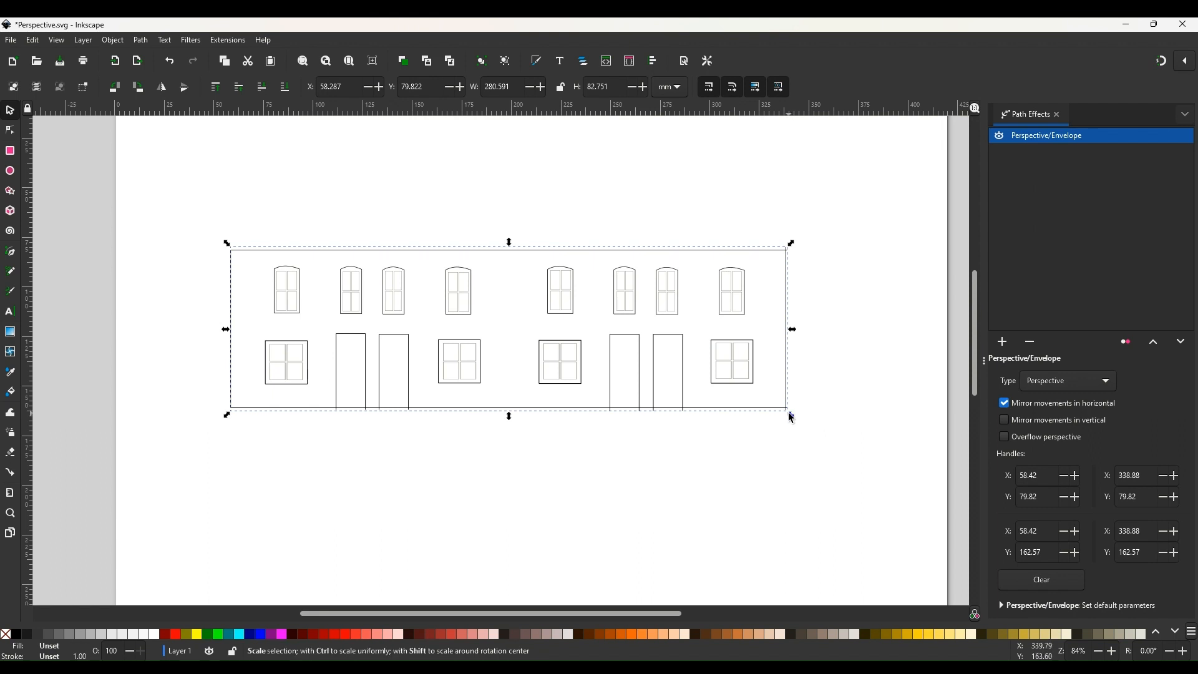
With the Node tool, drag the envelope's lower-right corner inward and up to give the facade perspective.
left_click(9, 131)
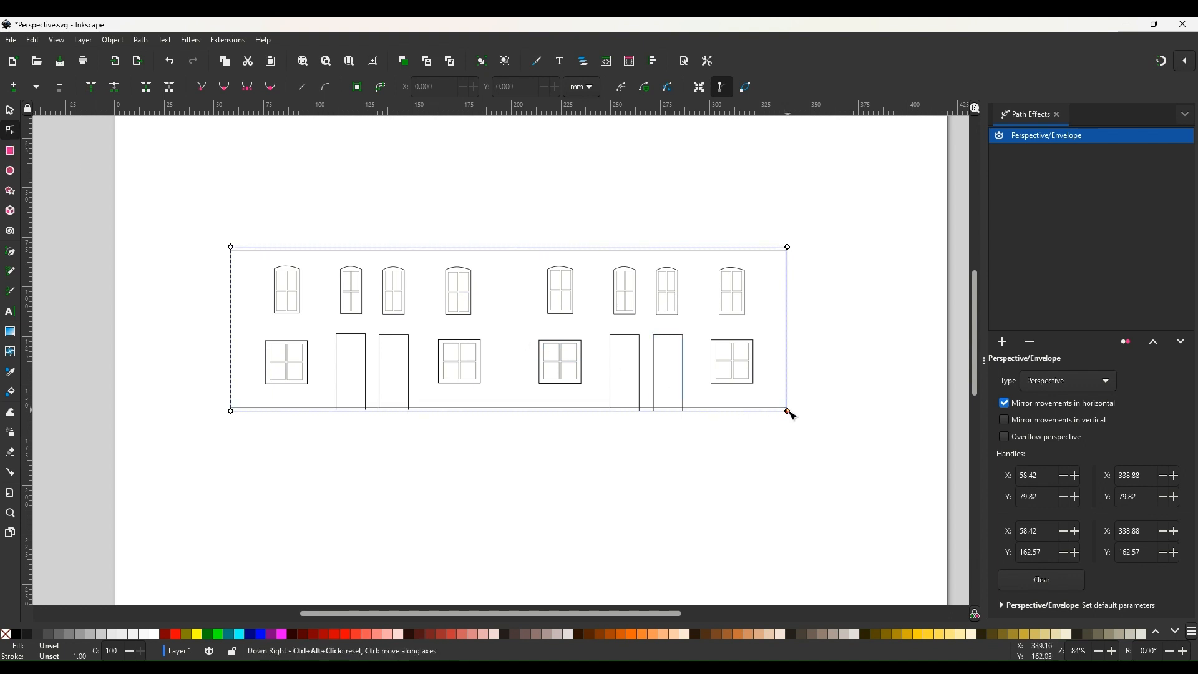
left_click_drag(788, 412, 543, 387)
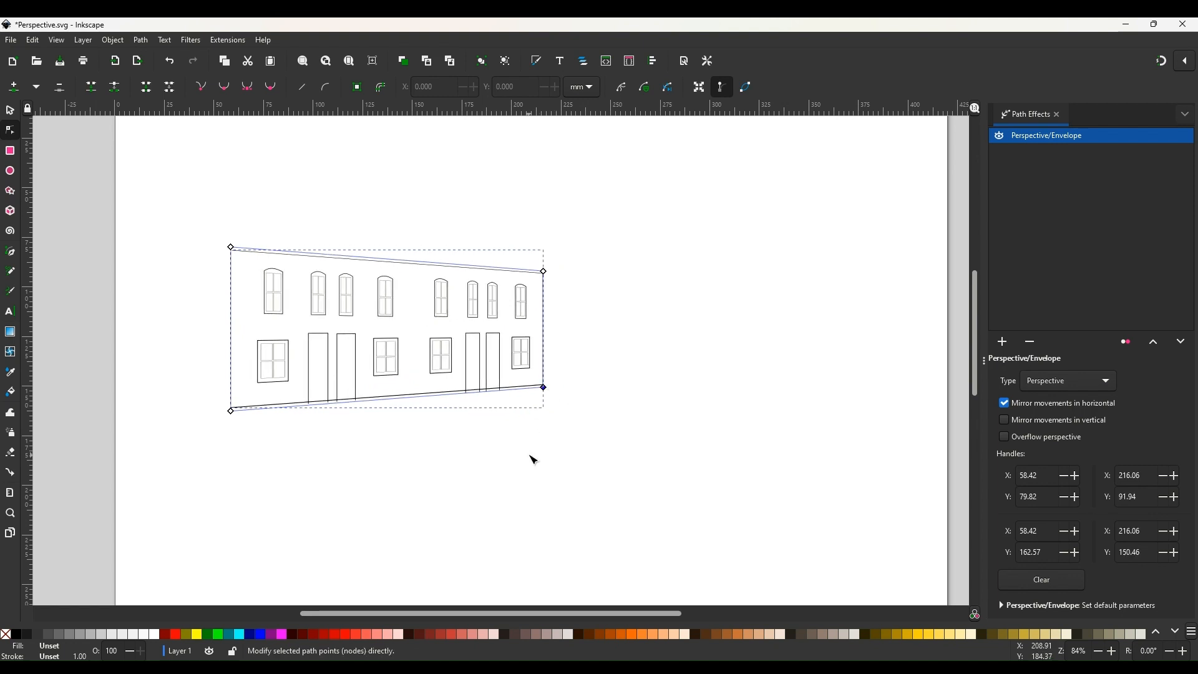
left_click(529, 457)
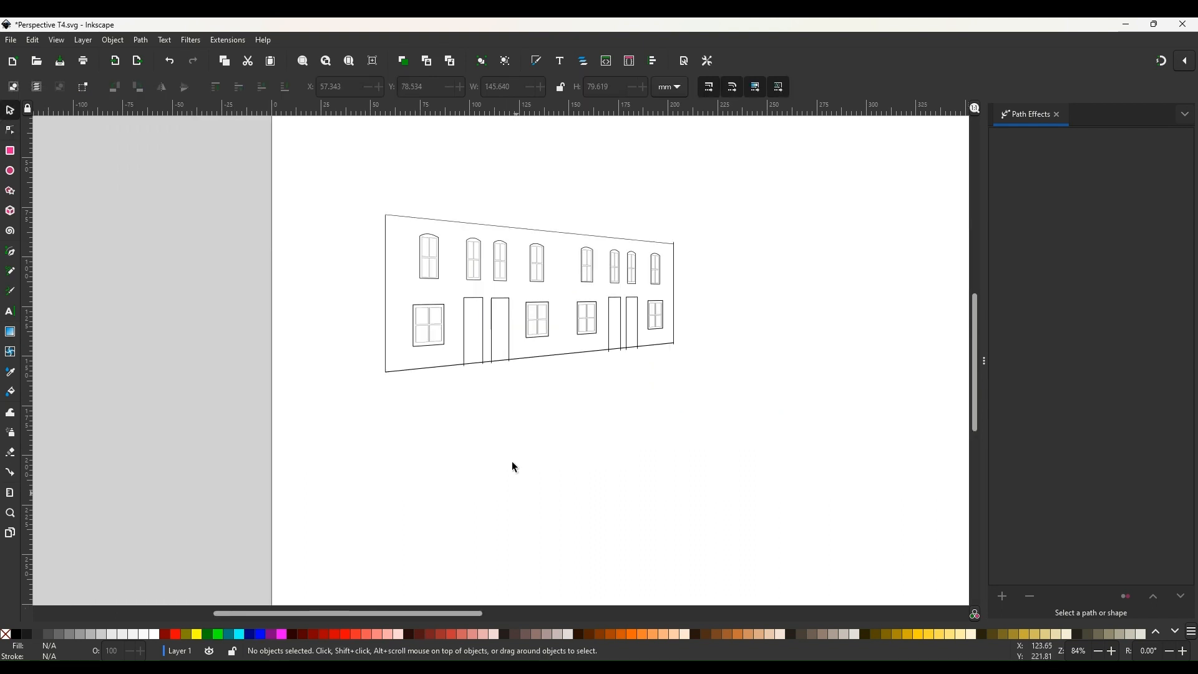
Duplicate the perspective facade and move the copy below the original.
left_click(498, 231)
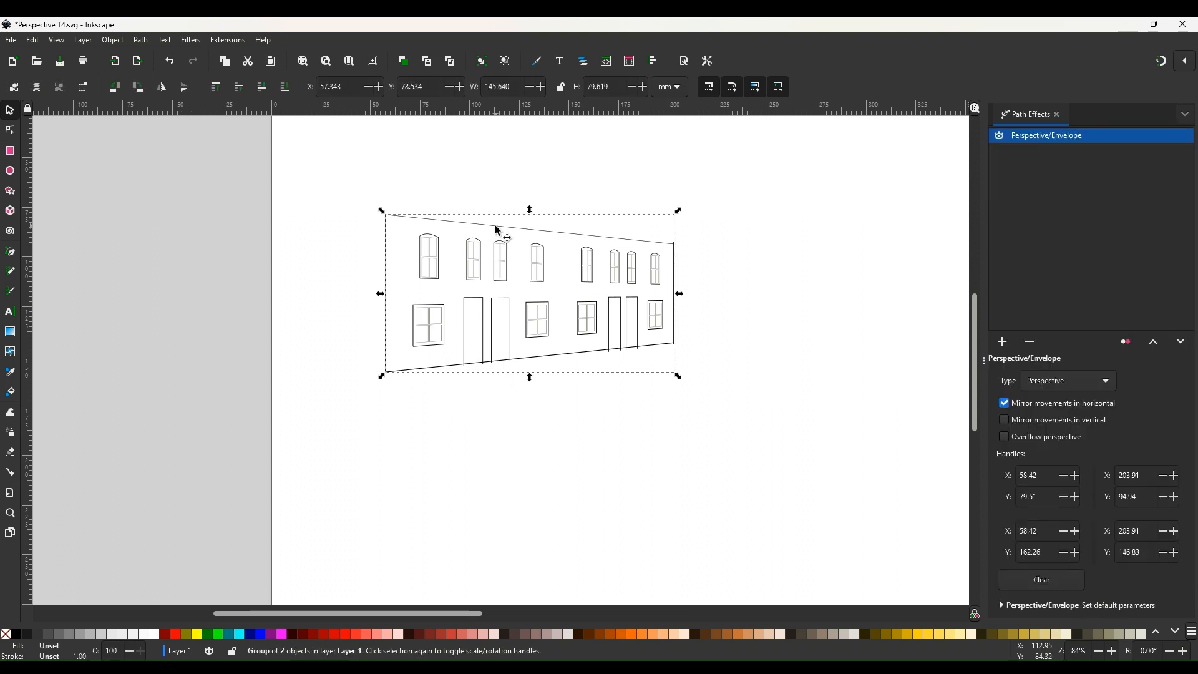
right_click(498, 230)
left_click(535, 284)
left_click_drag(512, 234, 510, 421)
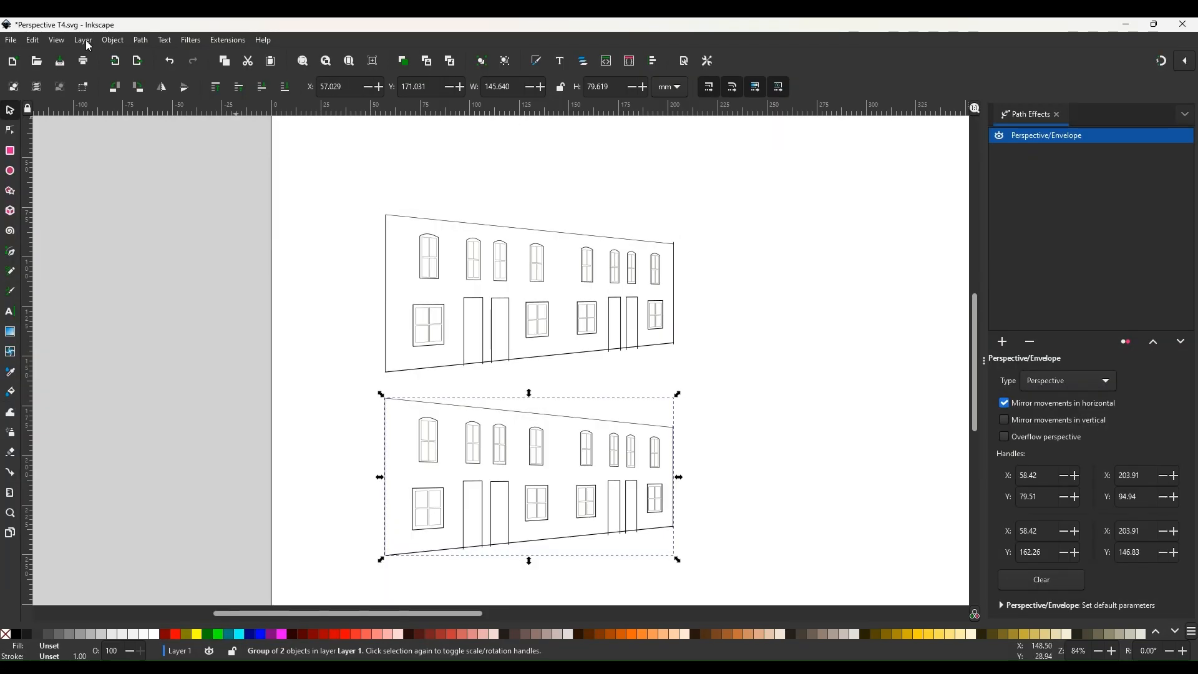
Open Layers and Objects, expand the copy's group, and delete its g915 sub-group containing the facade outline.
left_click(84, 40)
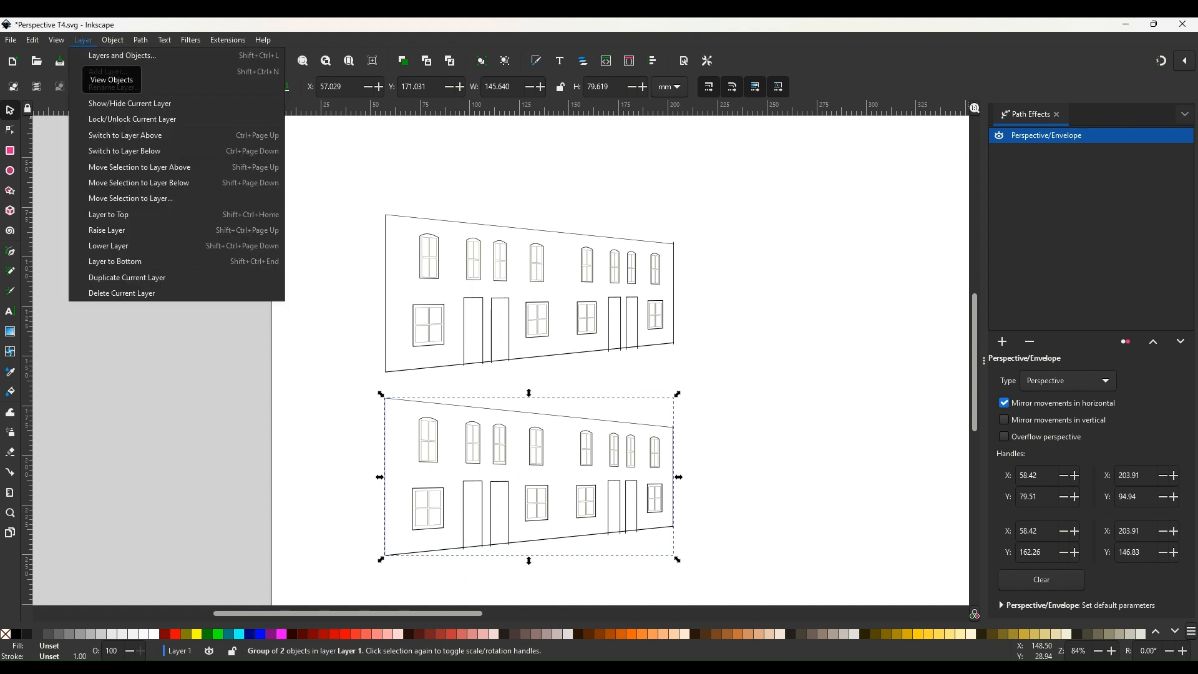
left_click(93, 56)
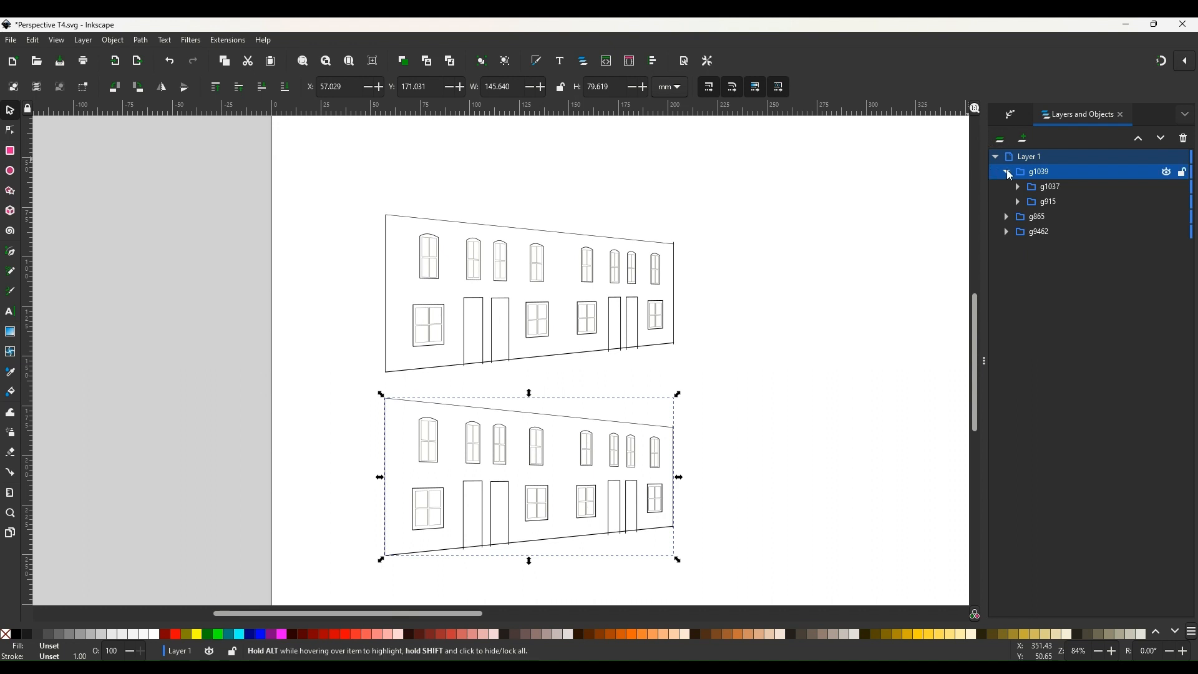
left_click(1005, 173)
left_click(996, 158)
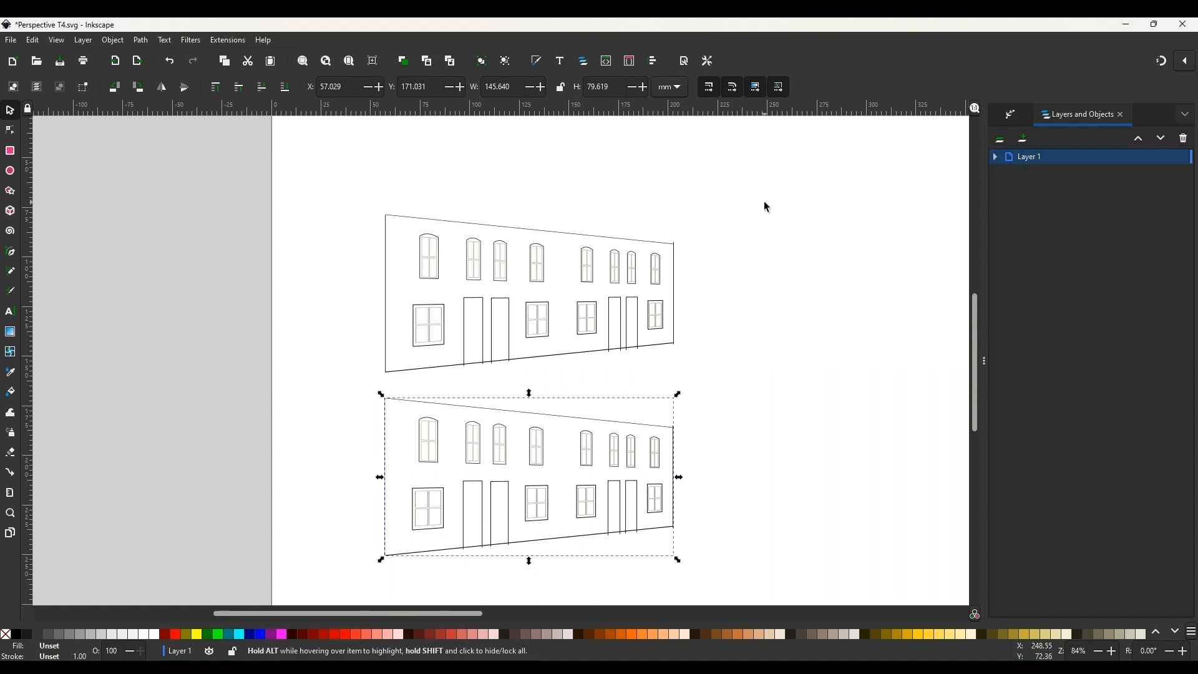
left_click(996, 158)
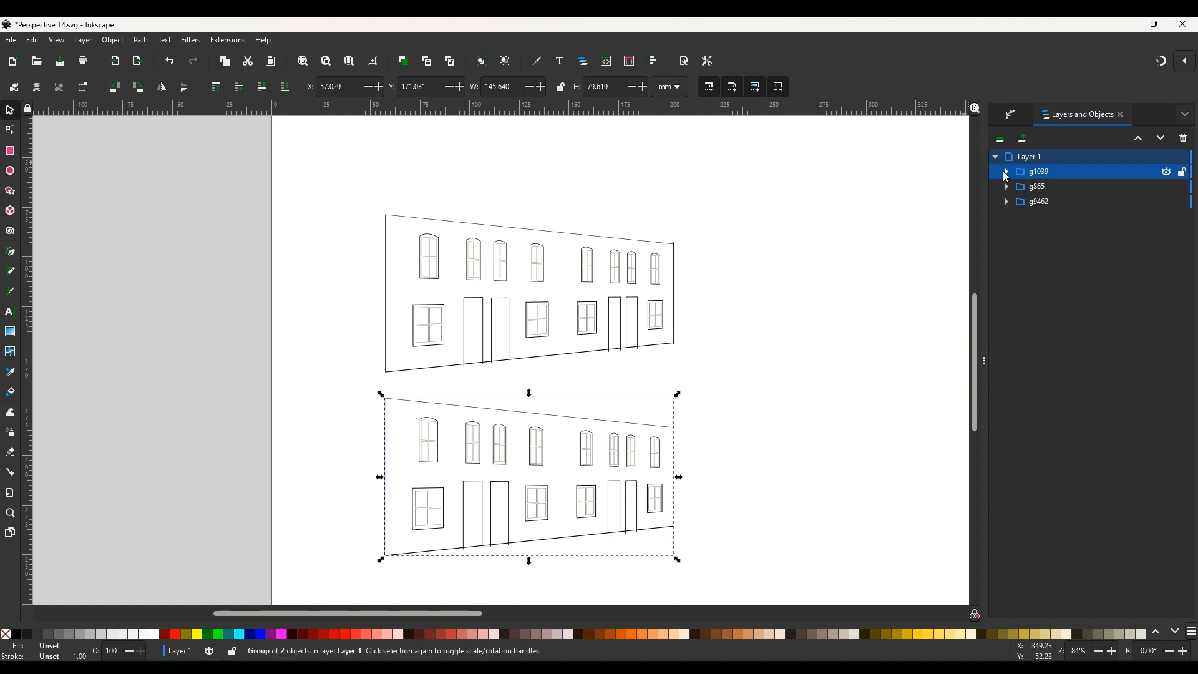
left_click(1006, 172)
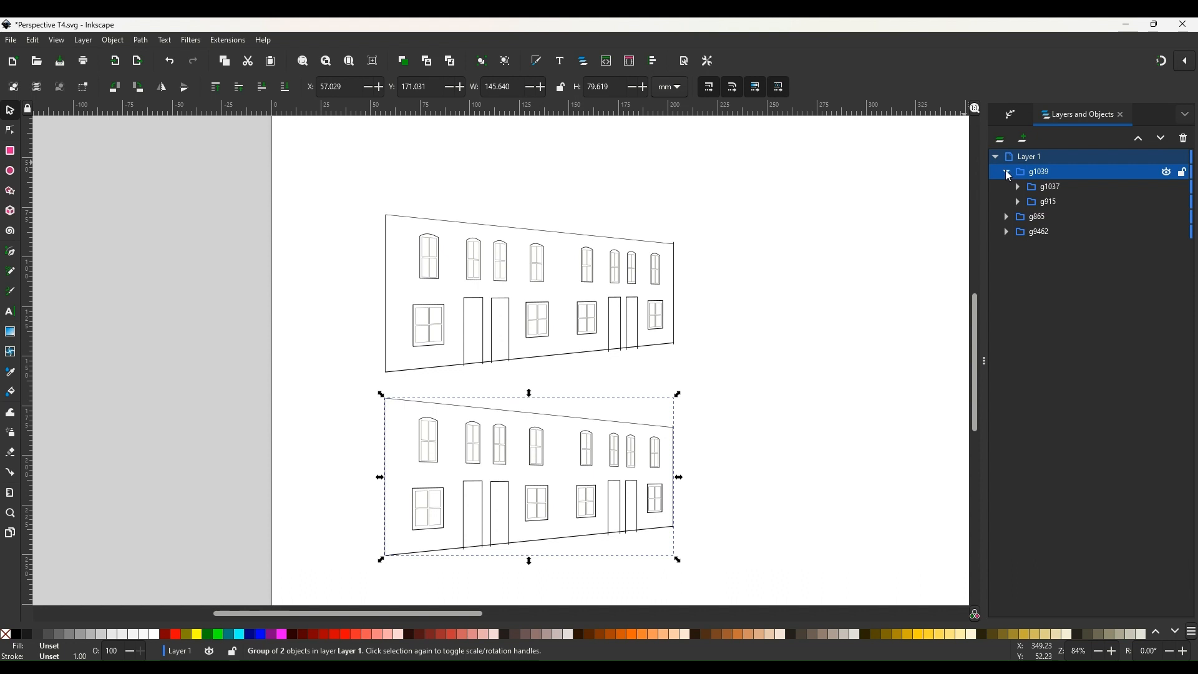
left_click(1047, 207)
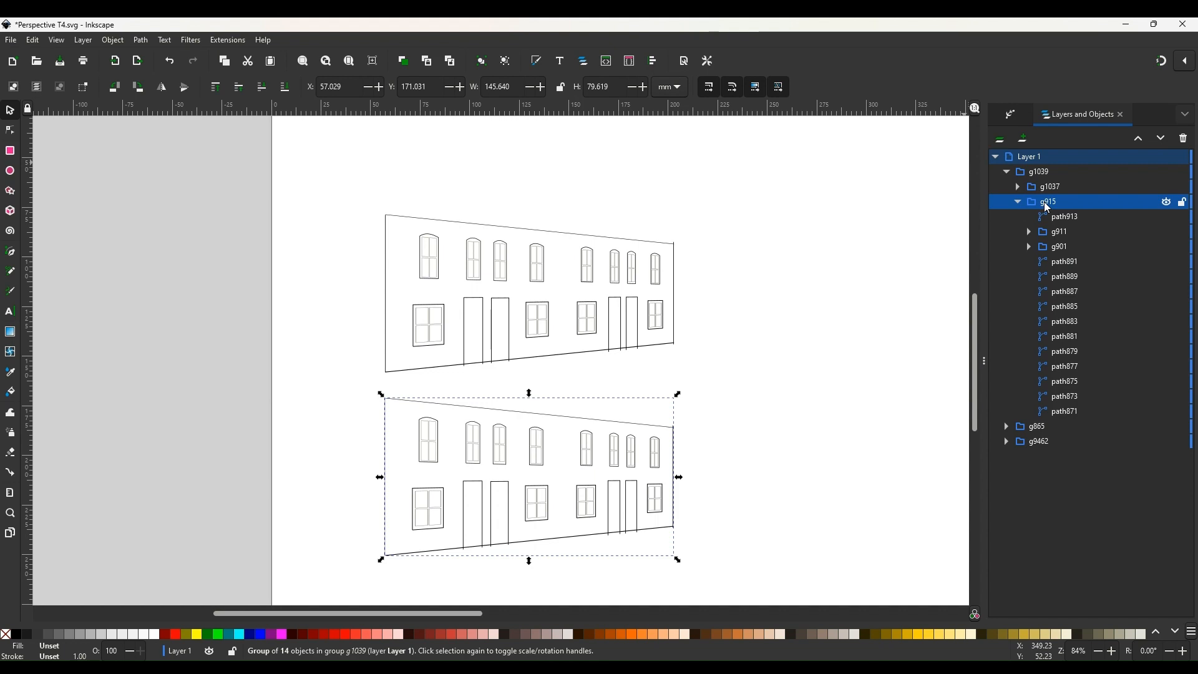
key("Delete")
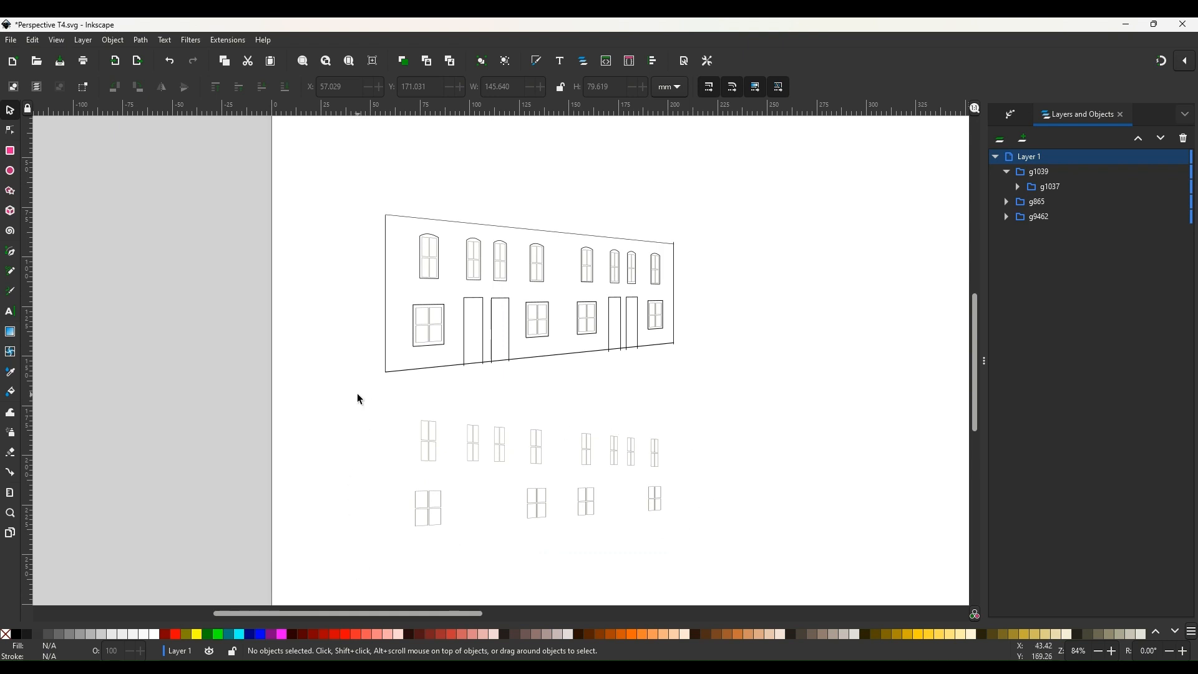
Select the remaining window panes of the copy and group them.
left_click_drag(358, 394, 703, 565)
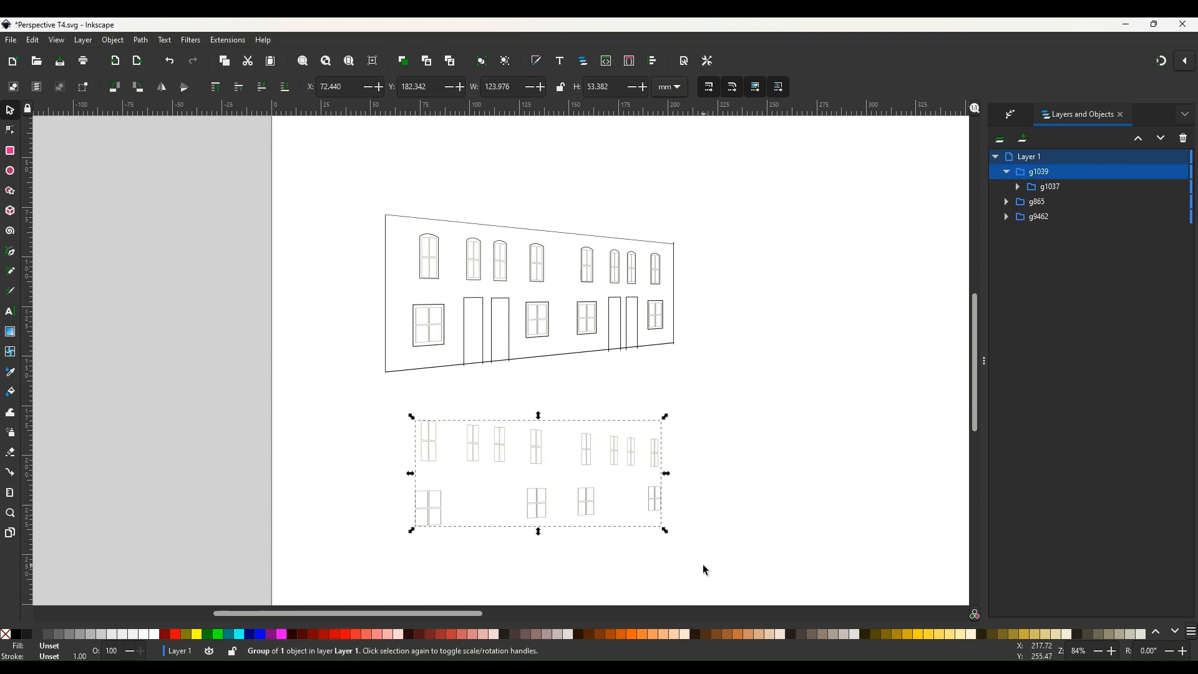
left_click(115, 41)
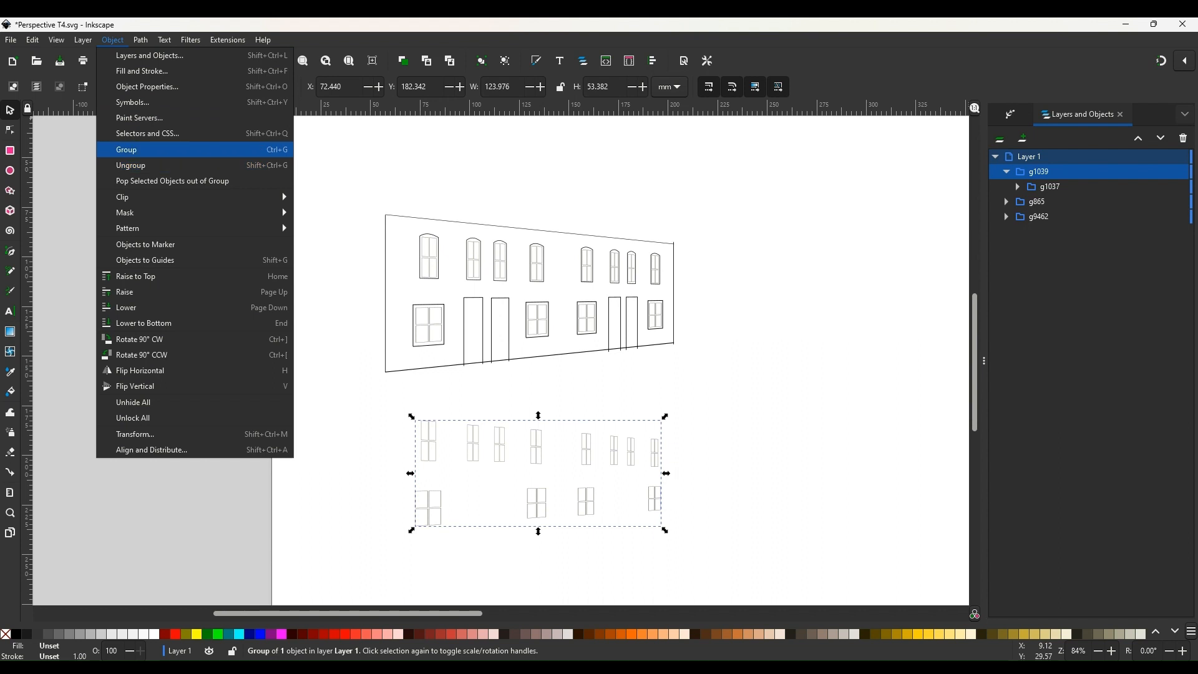
left_click(131, 154)
left_click(704, 380)
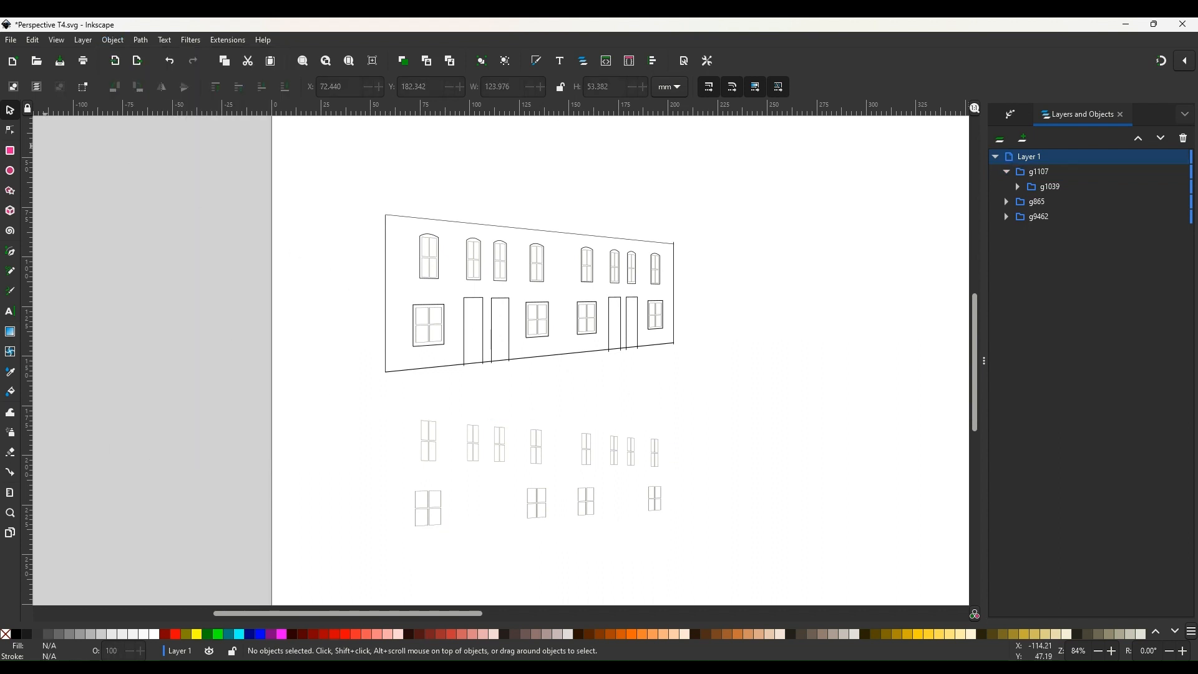
Draw a rectangle about 157 x 79 mm enclosing the copied window panes.
left_click(10, 150)
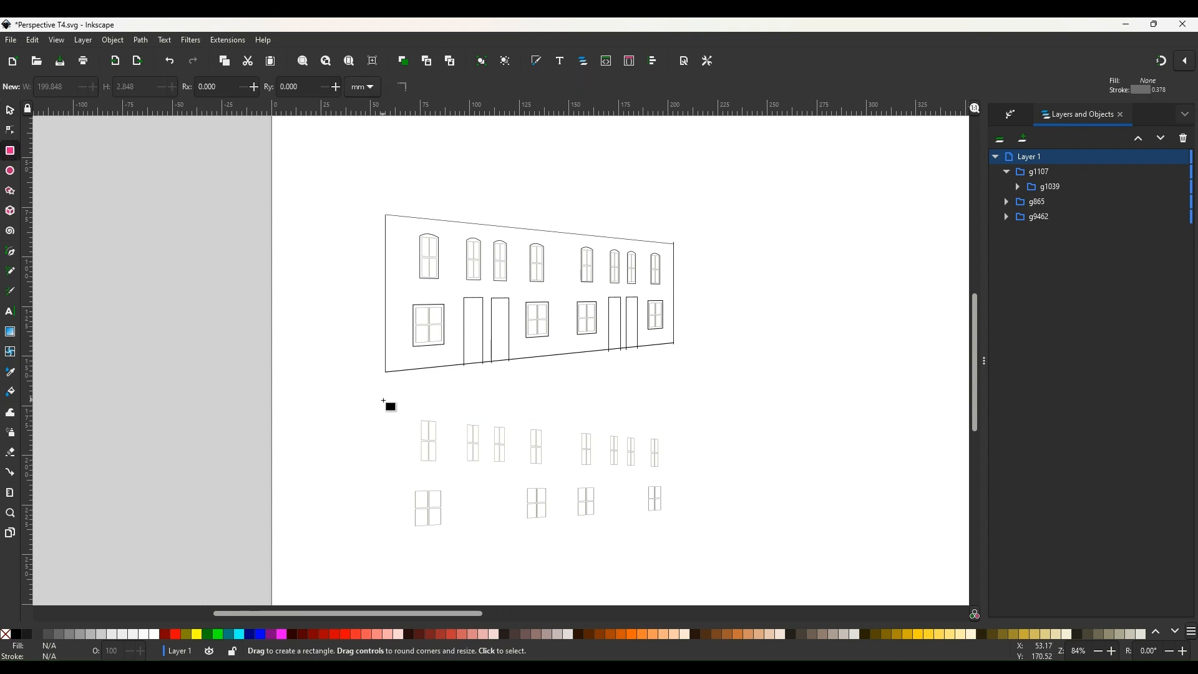
left_click_drag(383, 400, 695, 557)
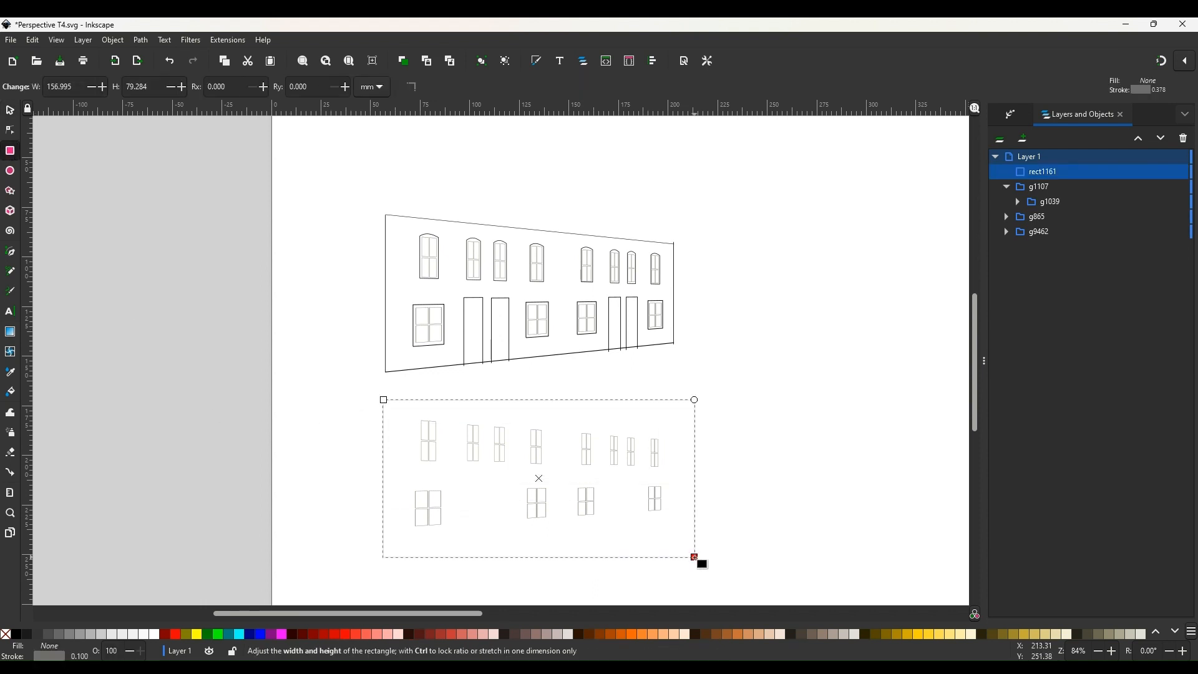
Draw a larger rectangle about 175 x 88 mm around the first one and group it.
left_click(779, 553)
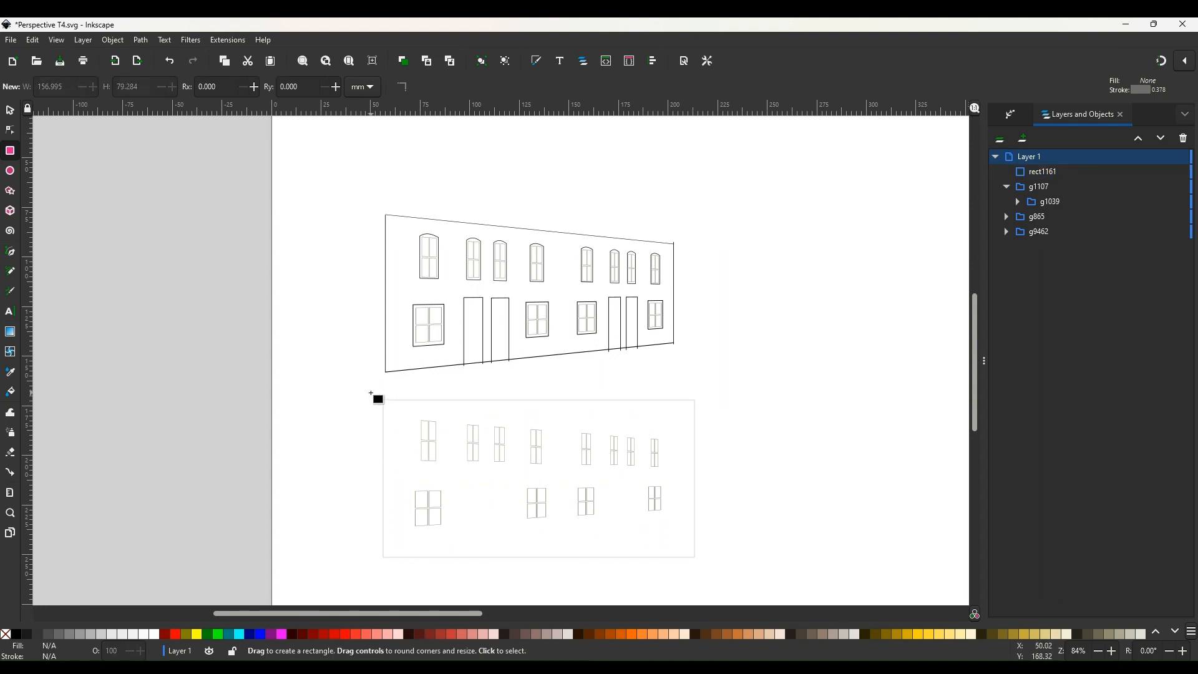
left_click_drag(371, 393, 717, 569)
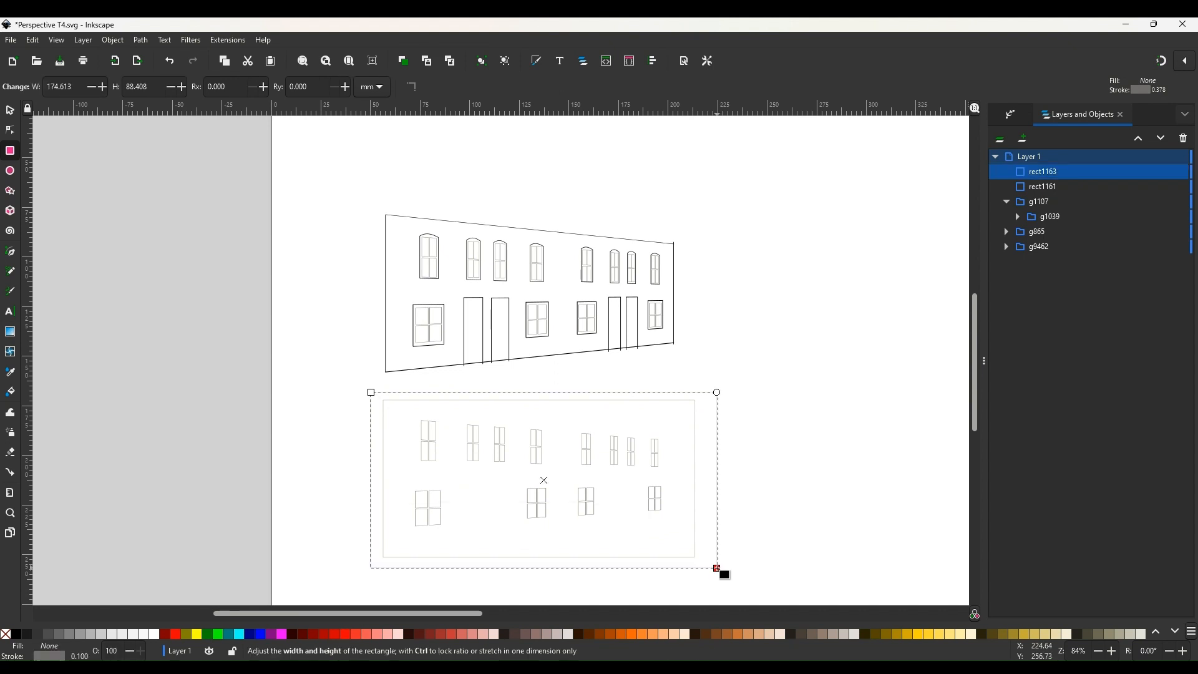
left_click(111, 42)
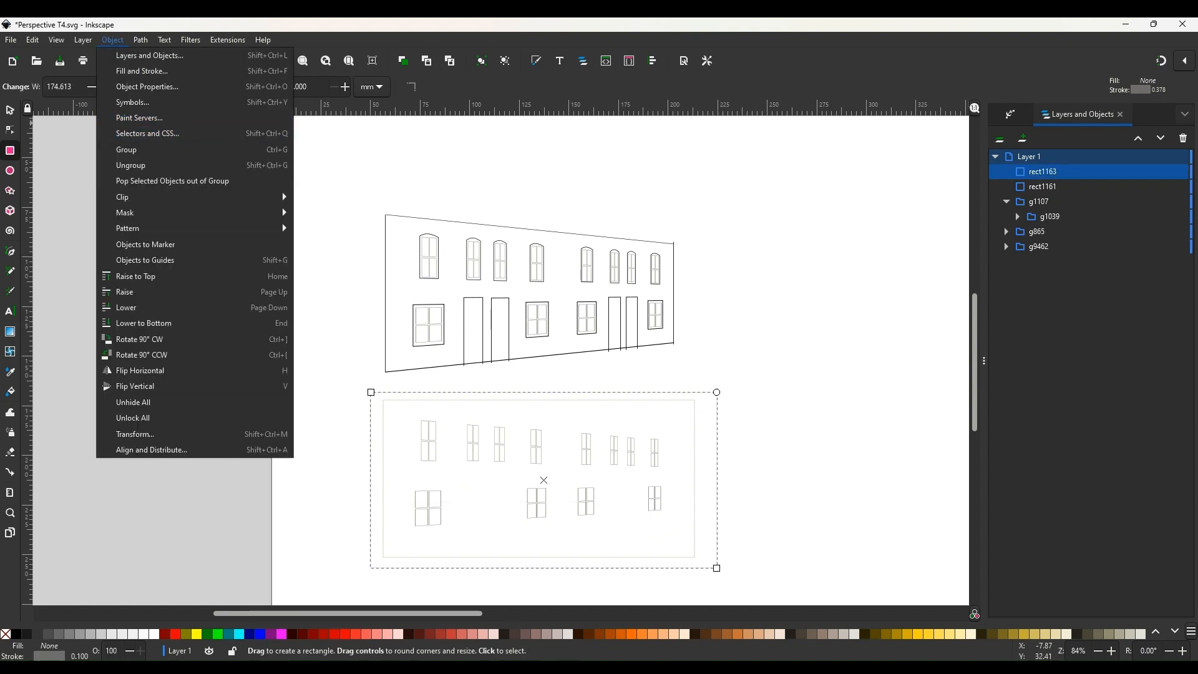
left_click(130, 148)
Select the original perspective facade and delete its g9376 sub-group containing the window panes.
left_click(301, 243)
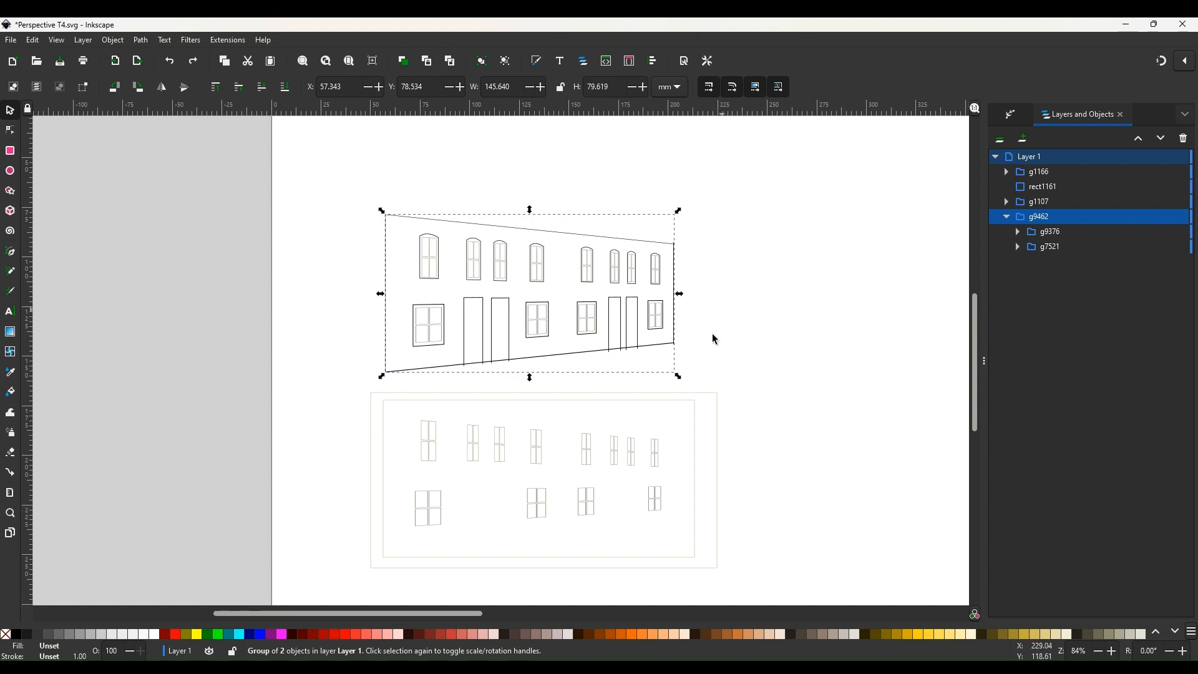
left_click(1048, 238)
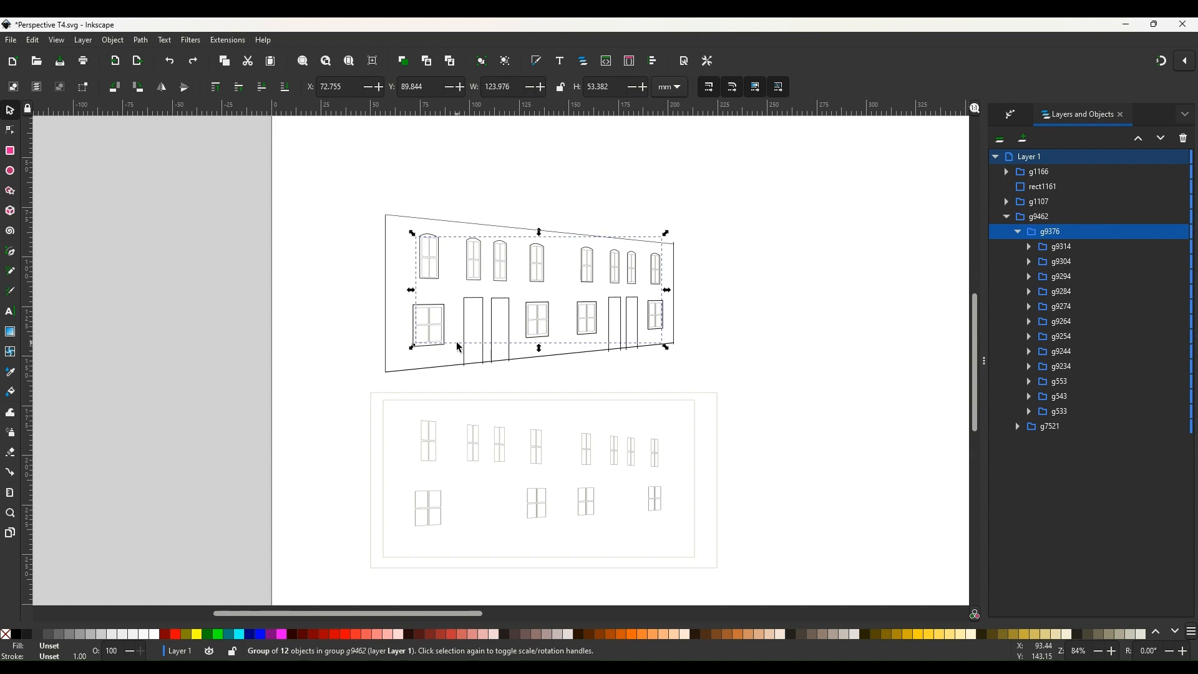
key("Delete")
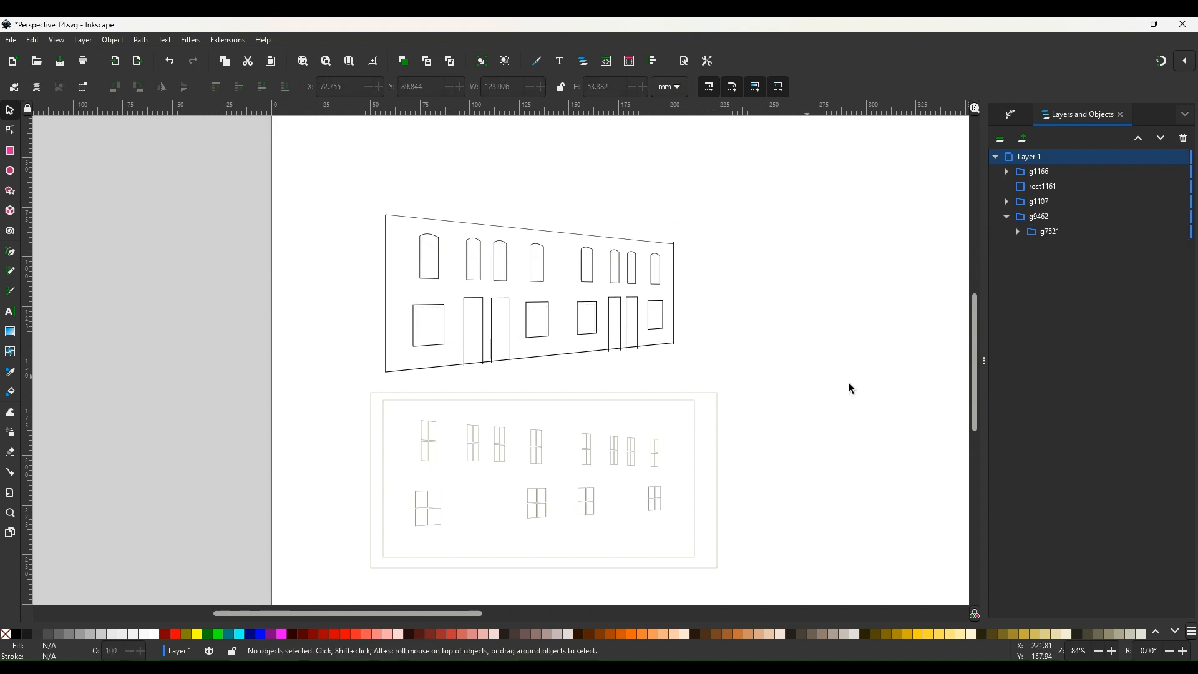
scroll(801, 331, "down", 3)
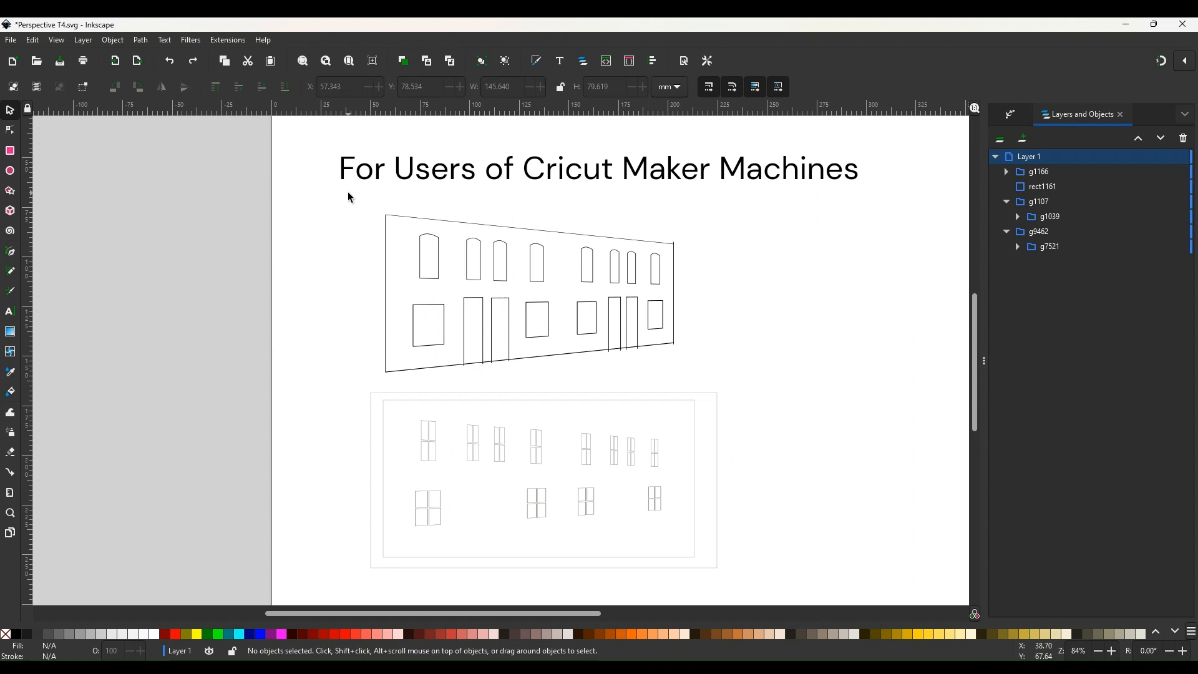
mouse_move(348, 193)
left_mouse_down()
mouse_move(690, 270)
mouse_move(712, 385)
left_mouse_up()
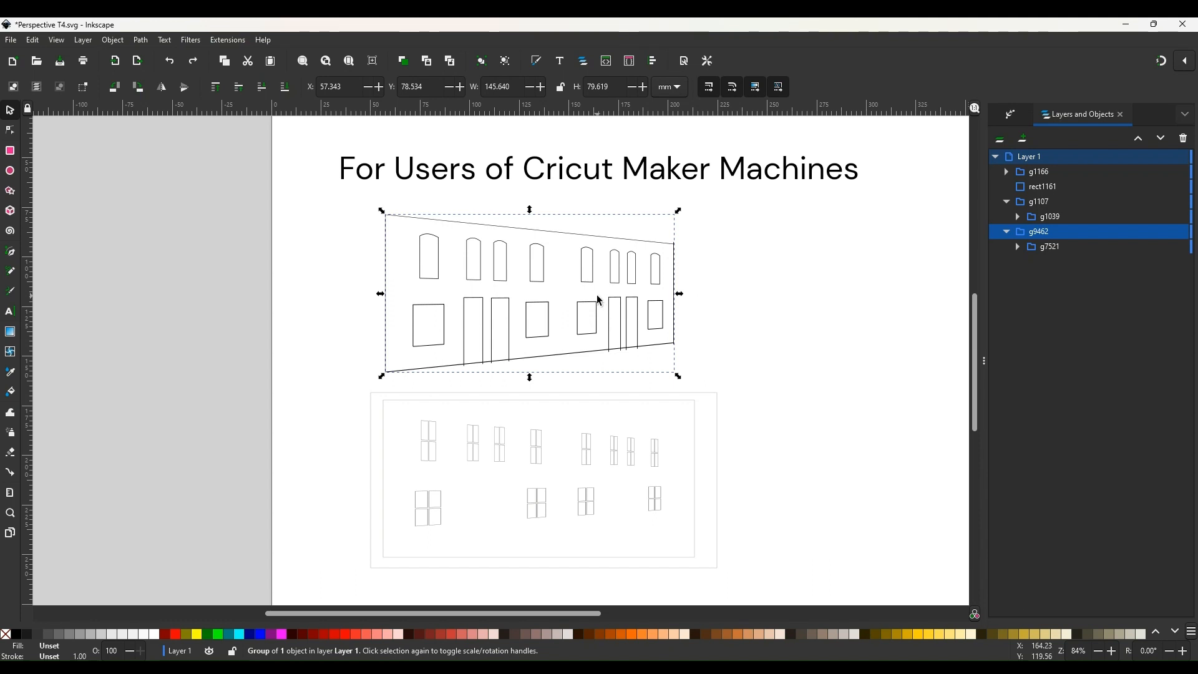
left_click(788, 374)
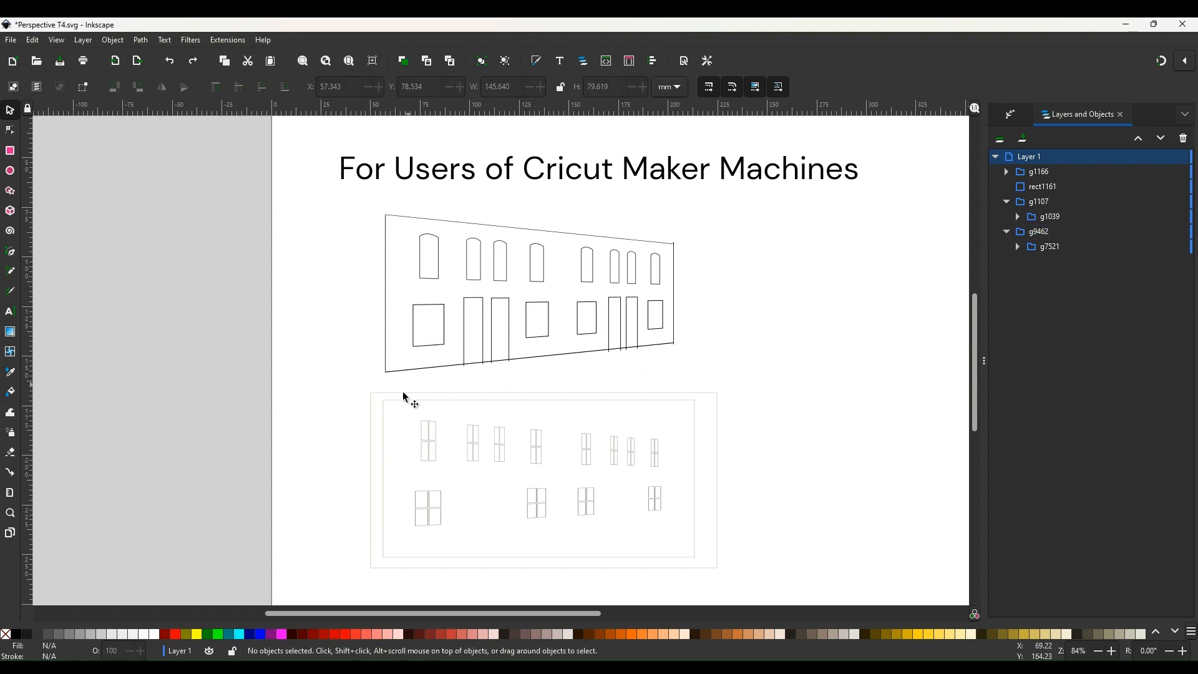
left_click_drag(346, 378, 749, 589)
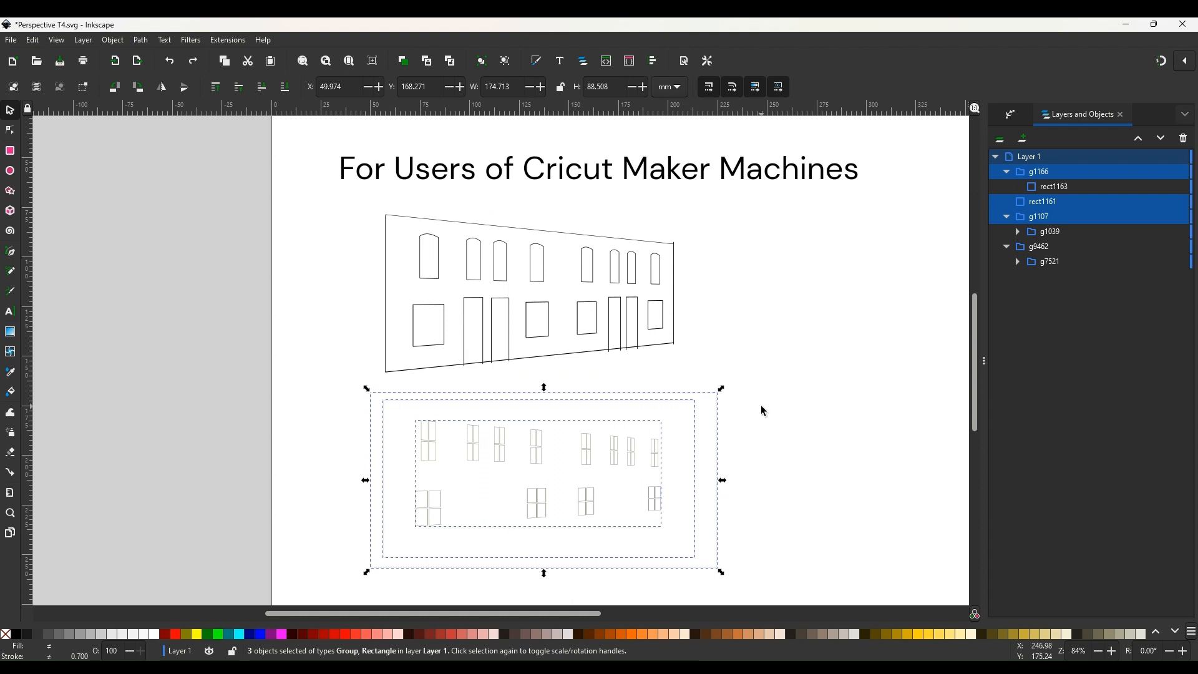
key("Escape")
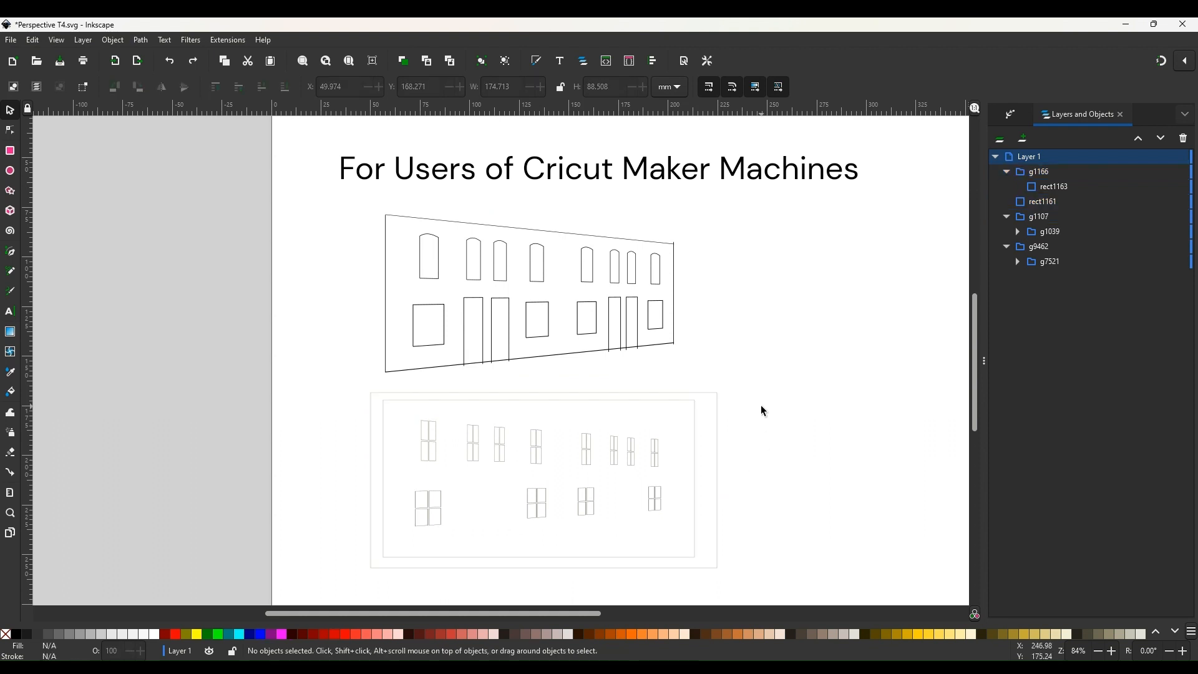
Select the inner rectangle surrounding the copied window panes.
left_click(511, 270)
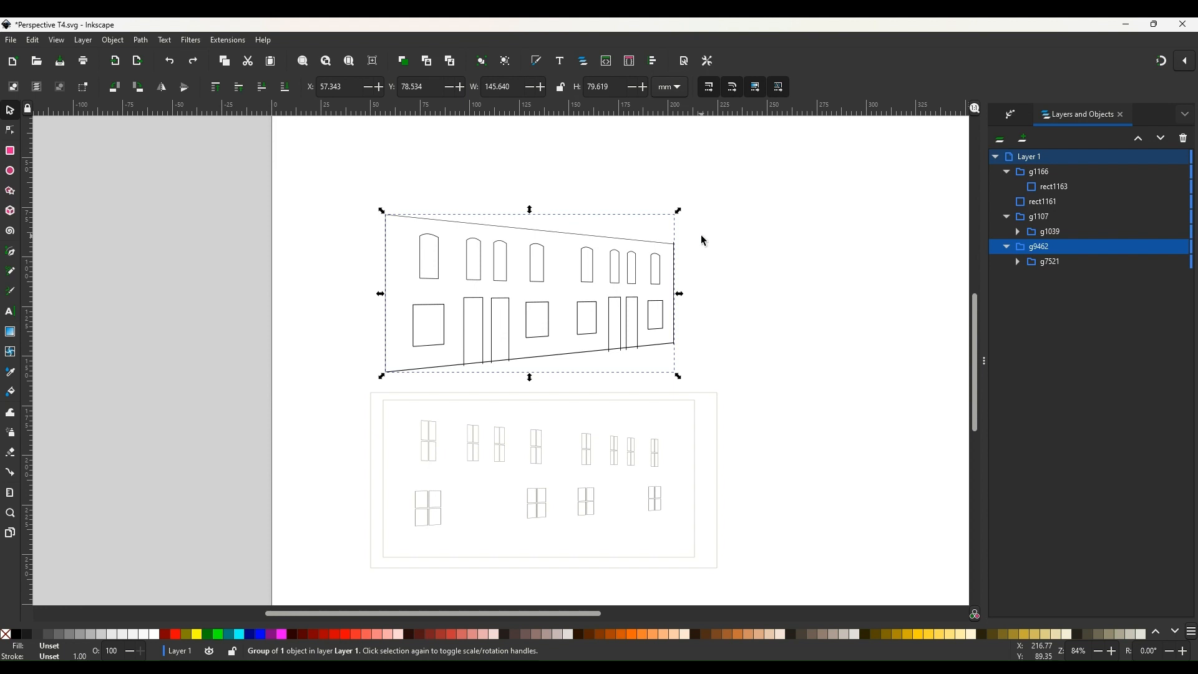
left_click(473, 406)
left_click(480, 406)
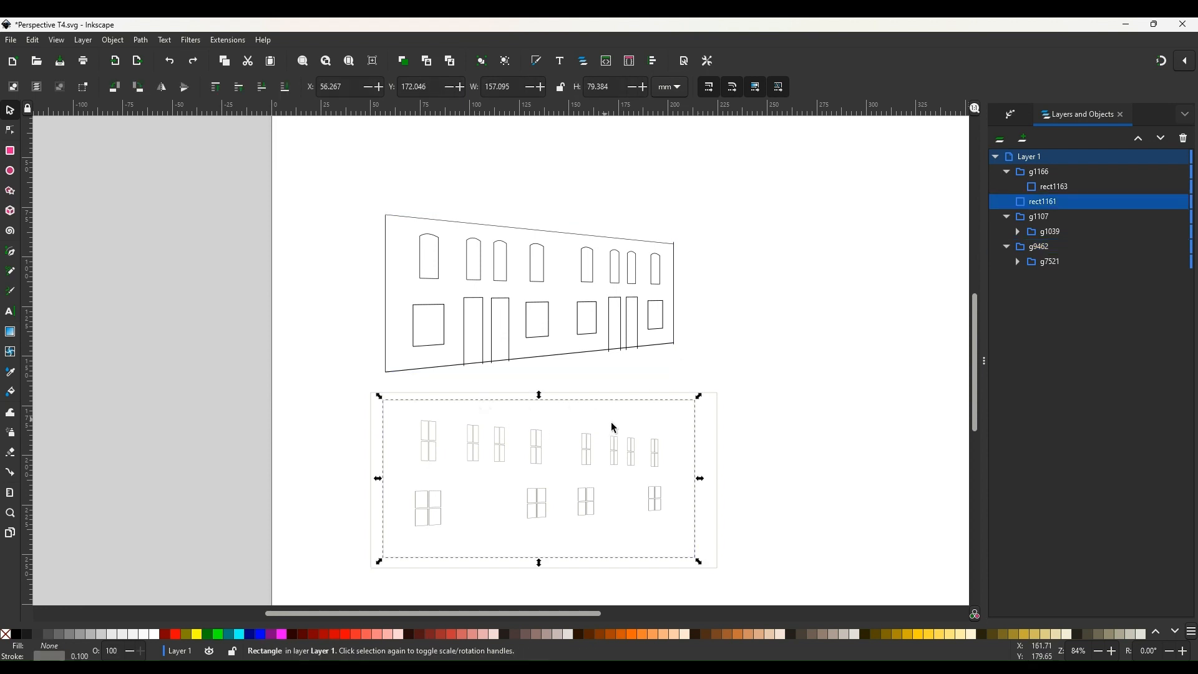